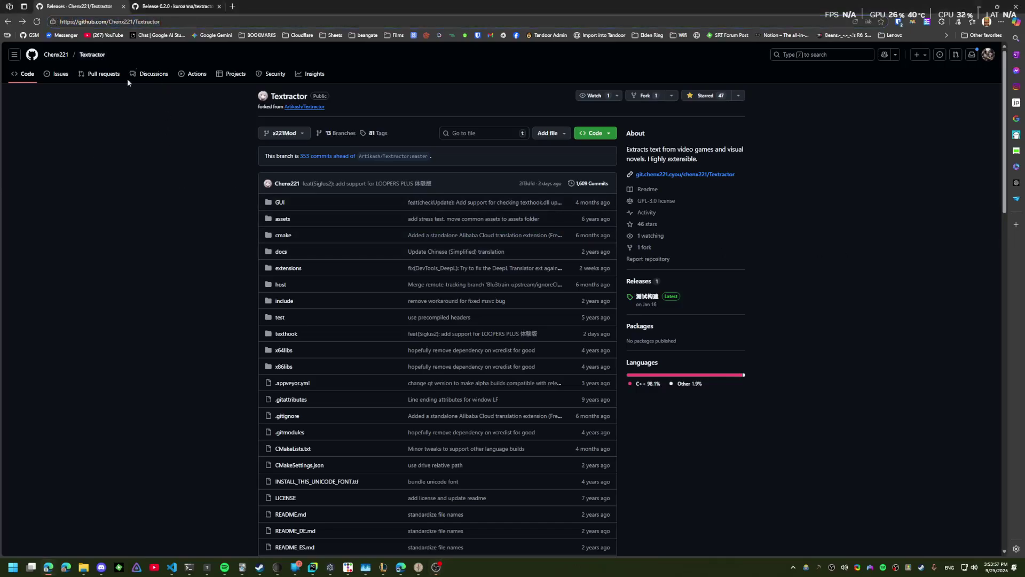
- Open the dev release of the Chenx221/Textractor repository and review its latest build download table
click(175, 21)
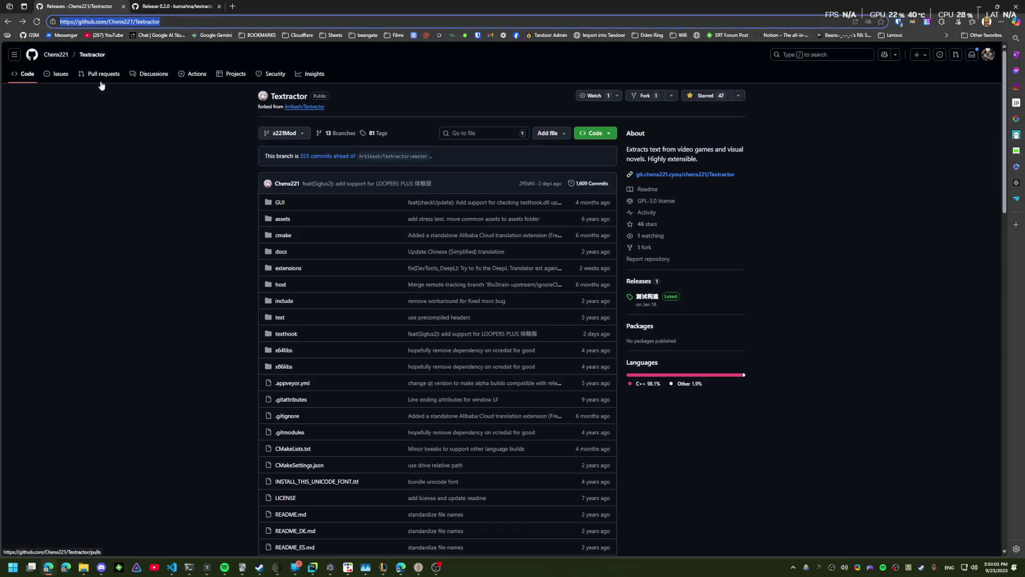
click(460, 170)
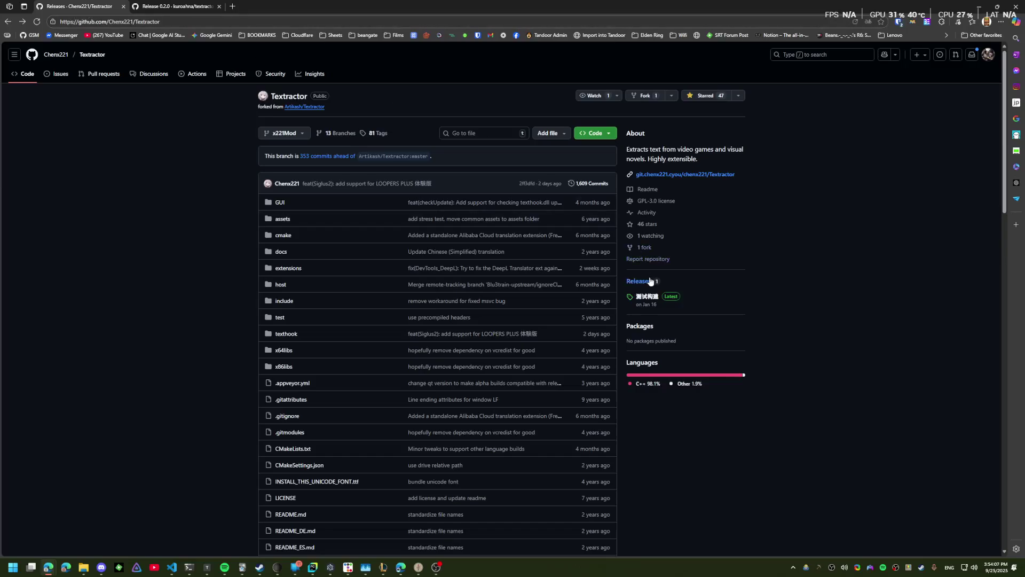
click(647, 296)
scroll(459, 256, down, 15)
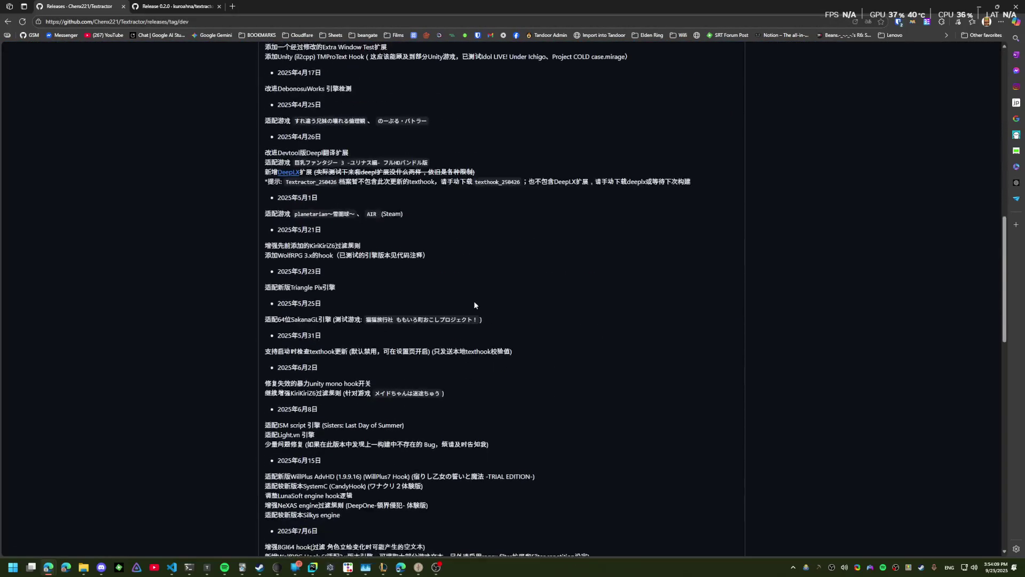
scroll(475, 305, down, 10)
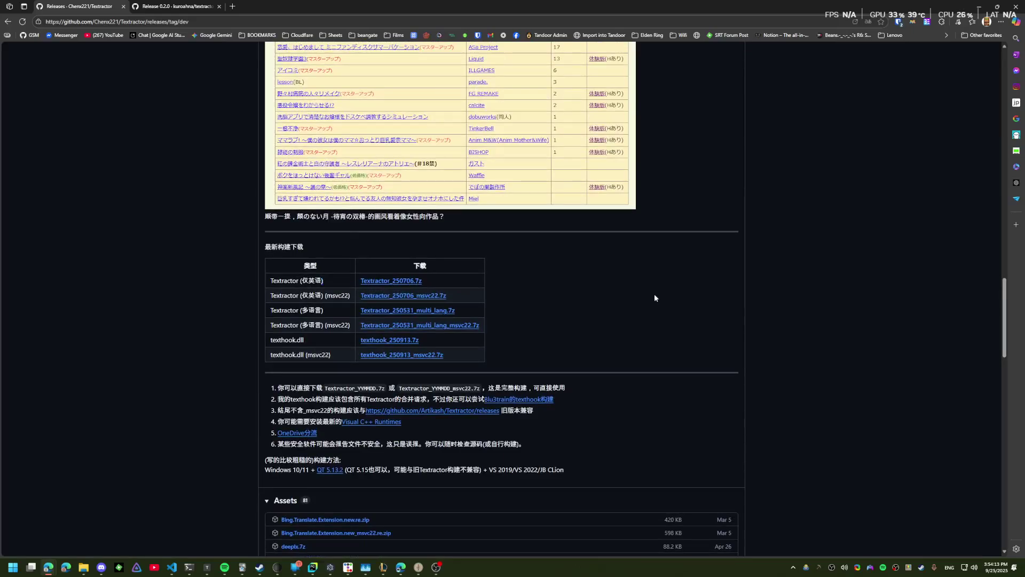
- Switch to File Explorer and inspect the x64 and x86 release folders inside Textractor_250706
click(83, 567)
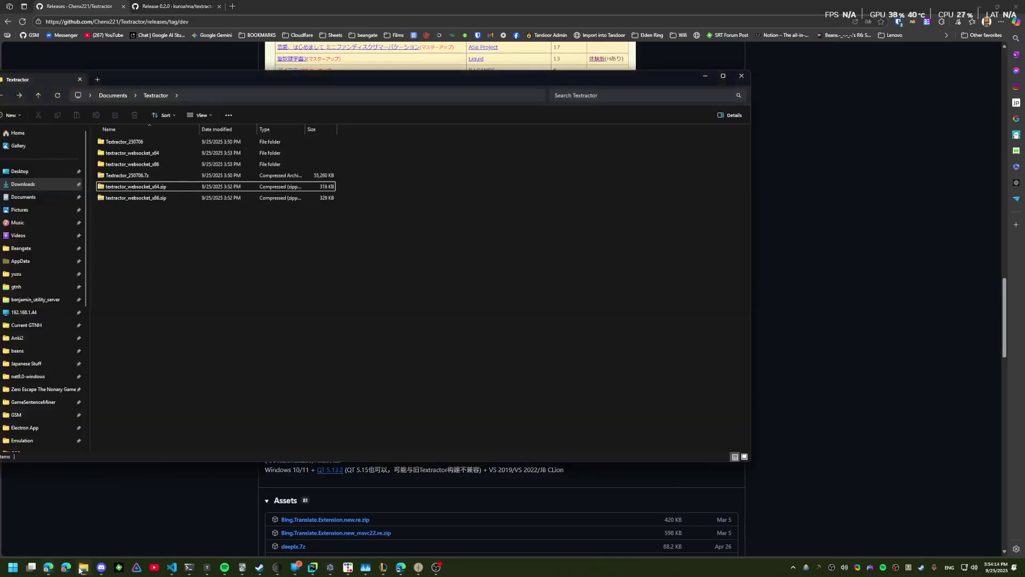
double_click(162, 142)
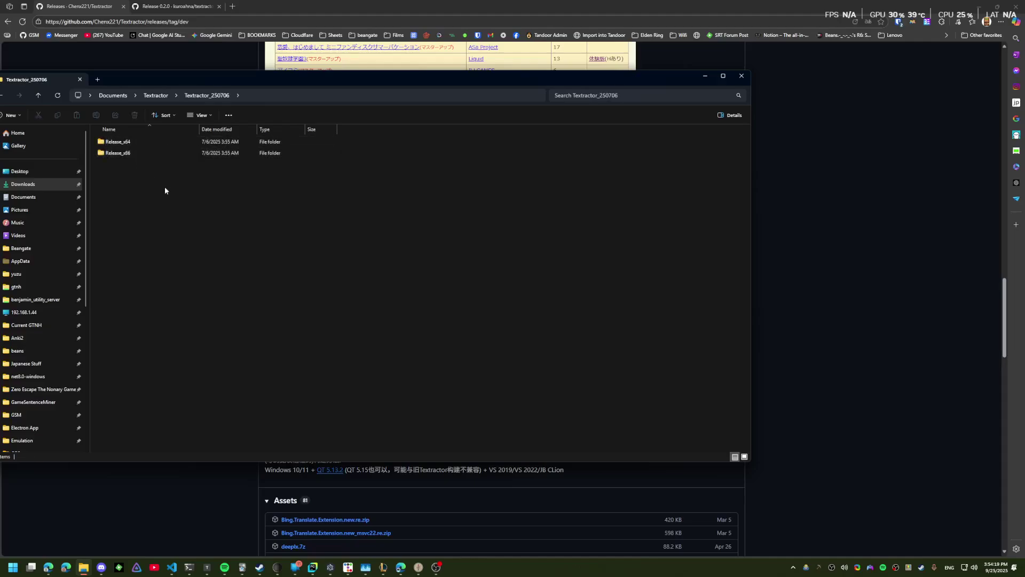
mouse_move(342, 178)
mouse_down()
mouse_move(245, 132)
mouse_move(331, 170)
mouse_up()
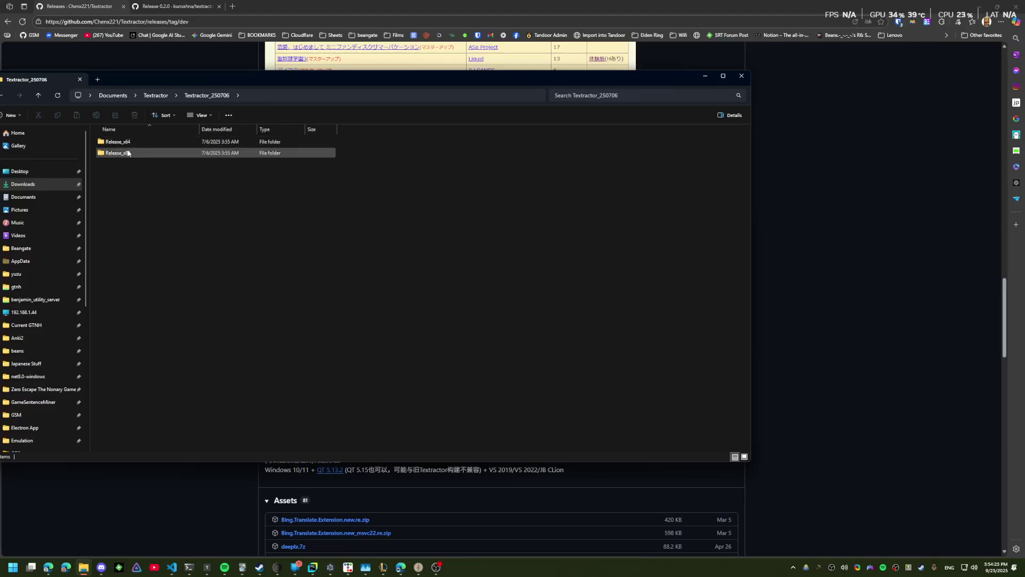
click(160, 143)
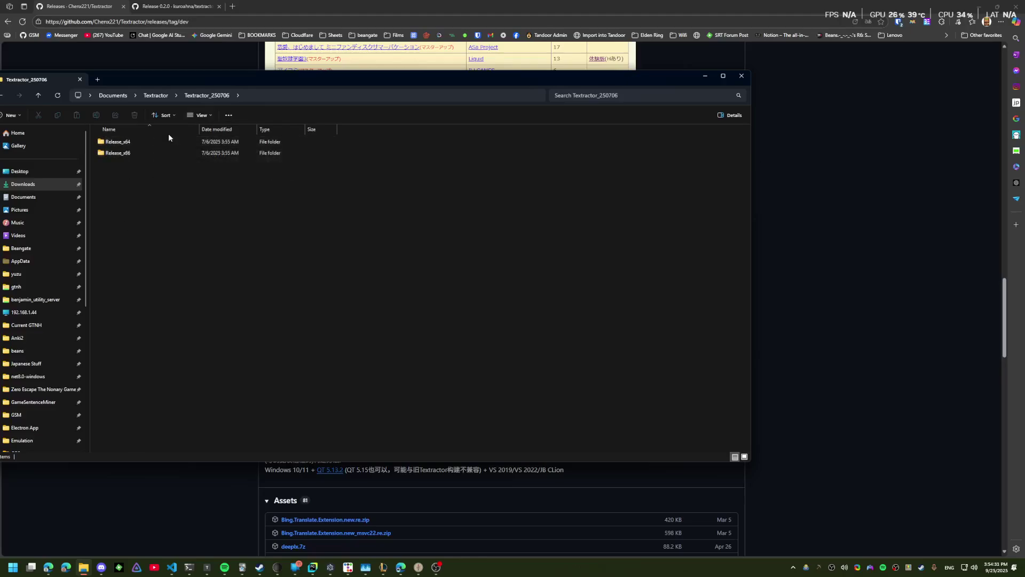
double_click(163, 143)
key(alt+Left)
key(alt+Left)
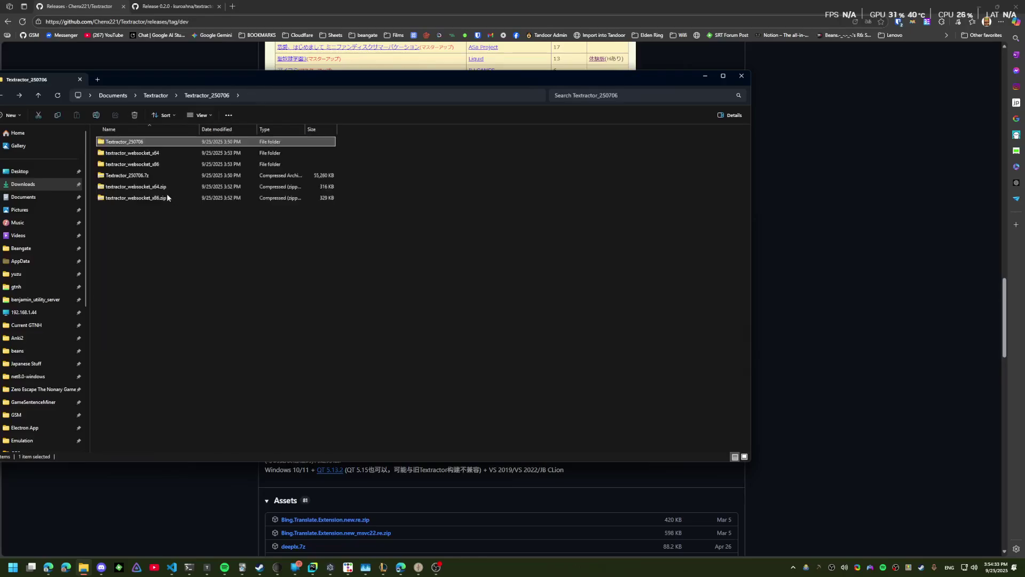
- Switch to the browser and review the textractor_websocket repository's README, including its description and install section
click(775, 168)
click(175, 6)
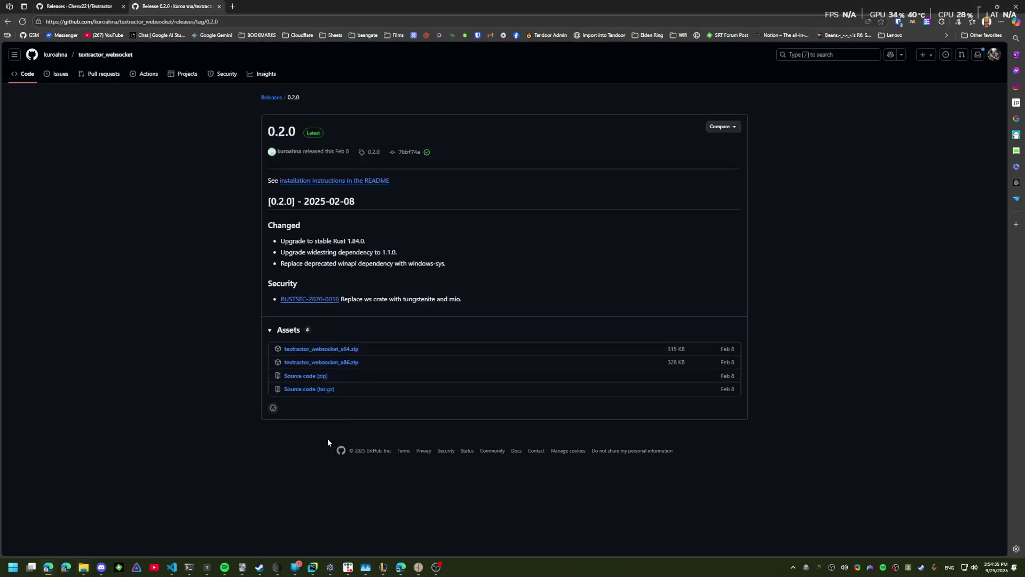
click(109, 55)
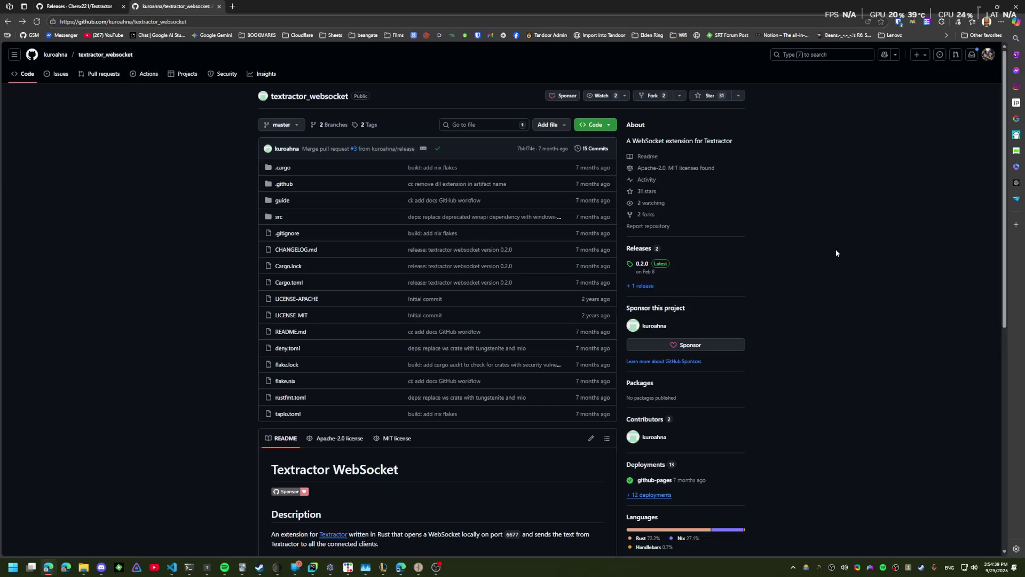
scroll(498, 342, down, 3)
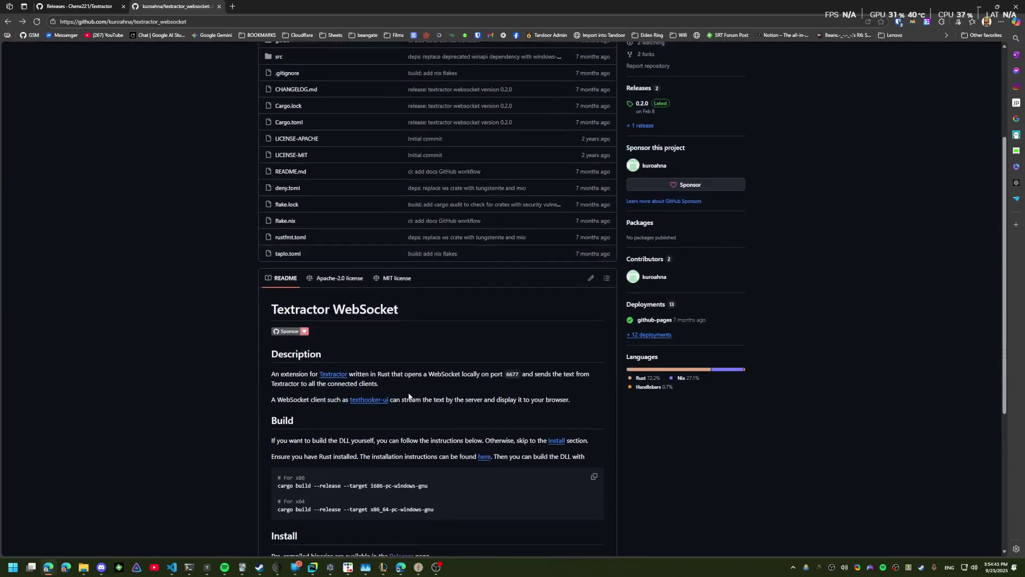
scroll(410, 396, down, 1)
- Check the Websocket URI(s) in GameSentenceMiner's general settings and close the configuration window
click(817, 570)
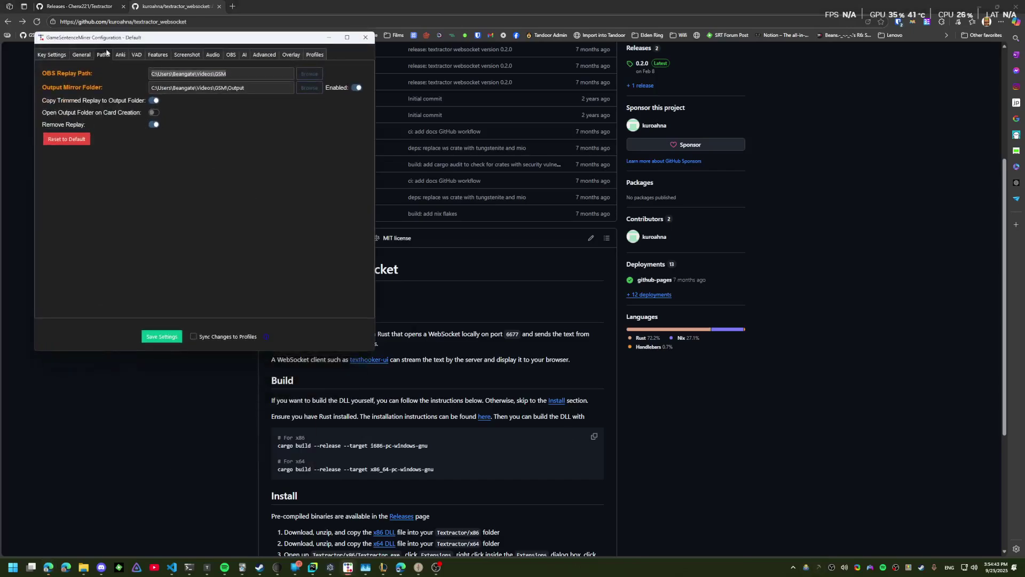
click(79, 55)
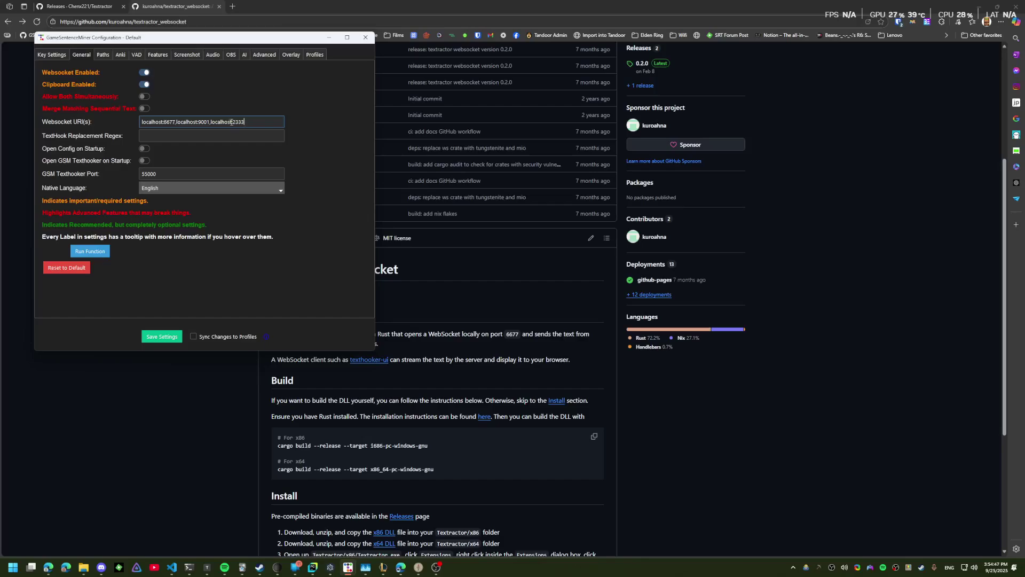
drag(257, 119, 141, 111)
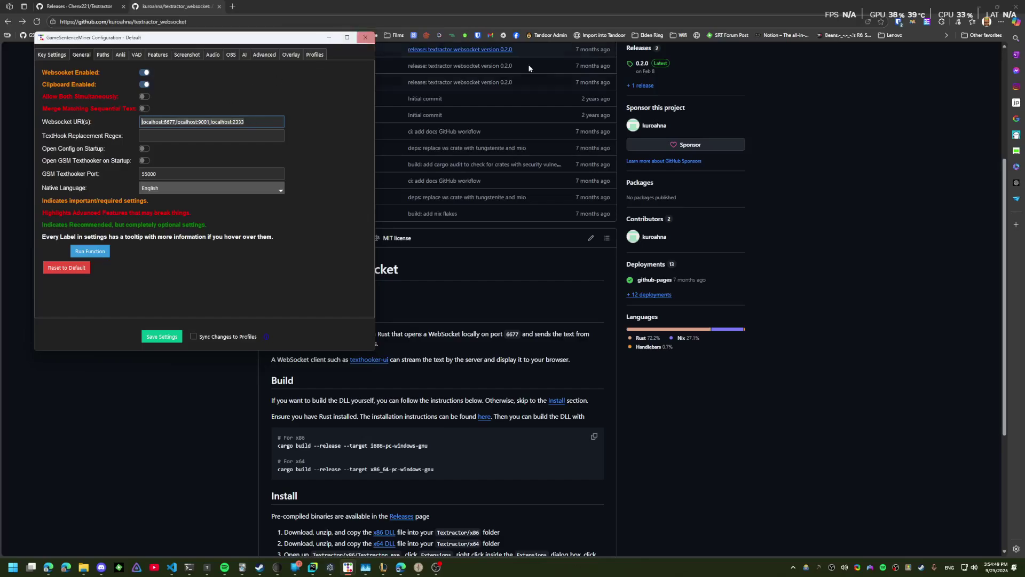
click(365, 37)
scroll(512, 409, up, 4)
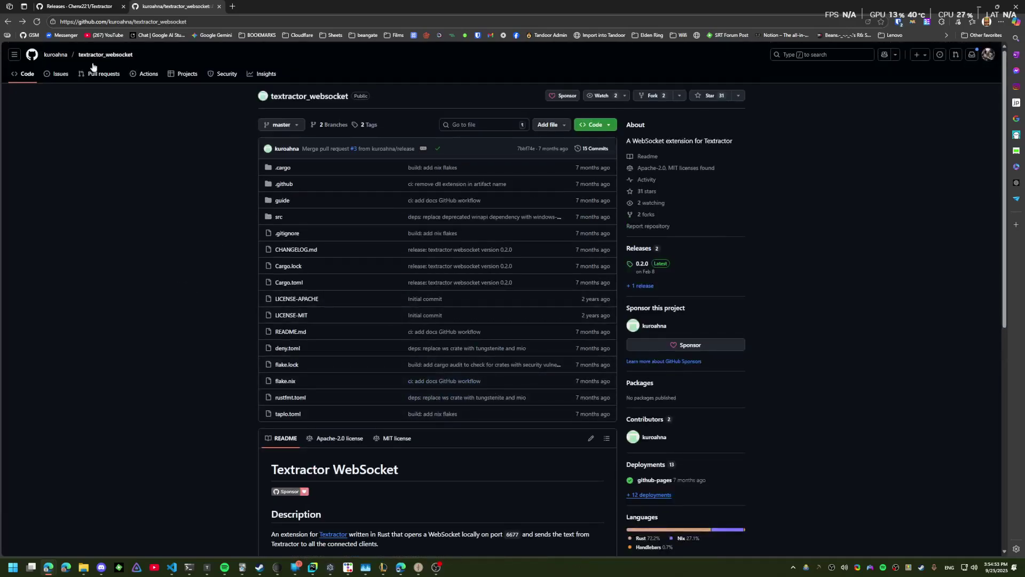
- Move textractor_websocket_x86.dll from its extracted folder into Textractor_250706\Release_x86
click(83, 567)
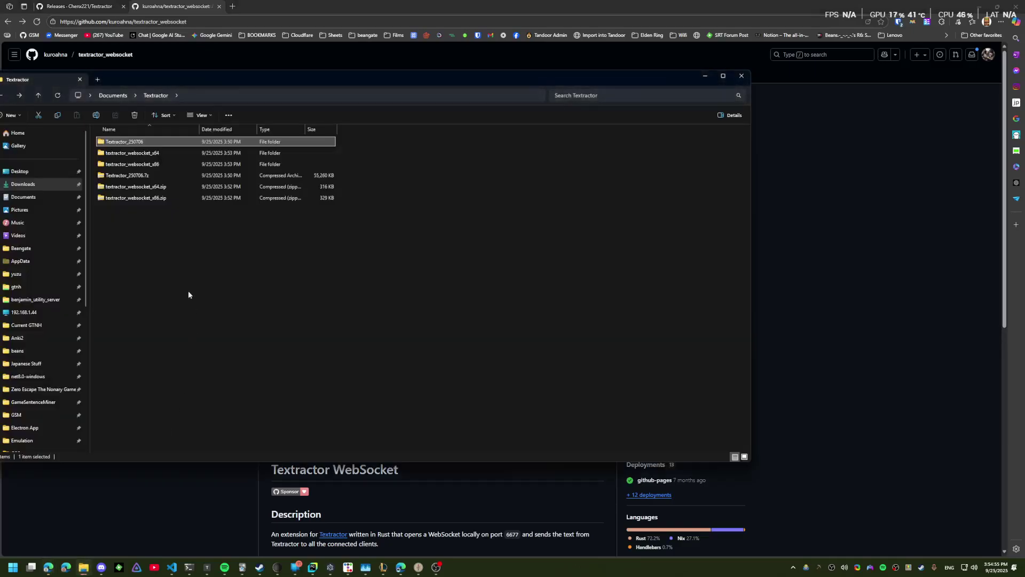
double_click(143, 164)
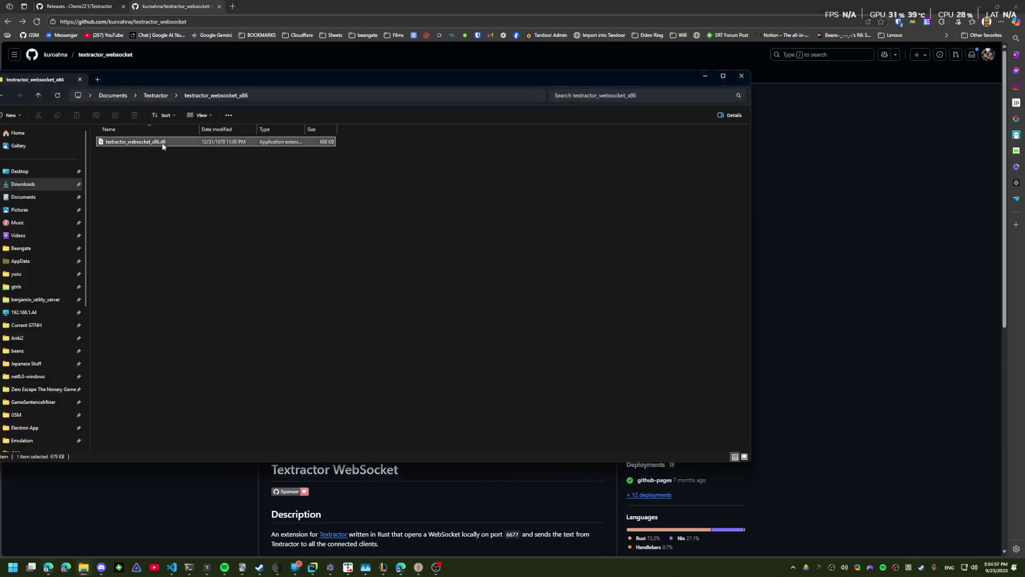
key(ctrl+x)
key(alt+Left)
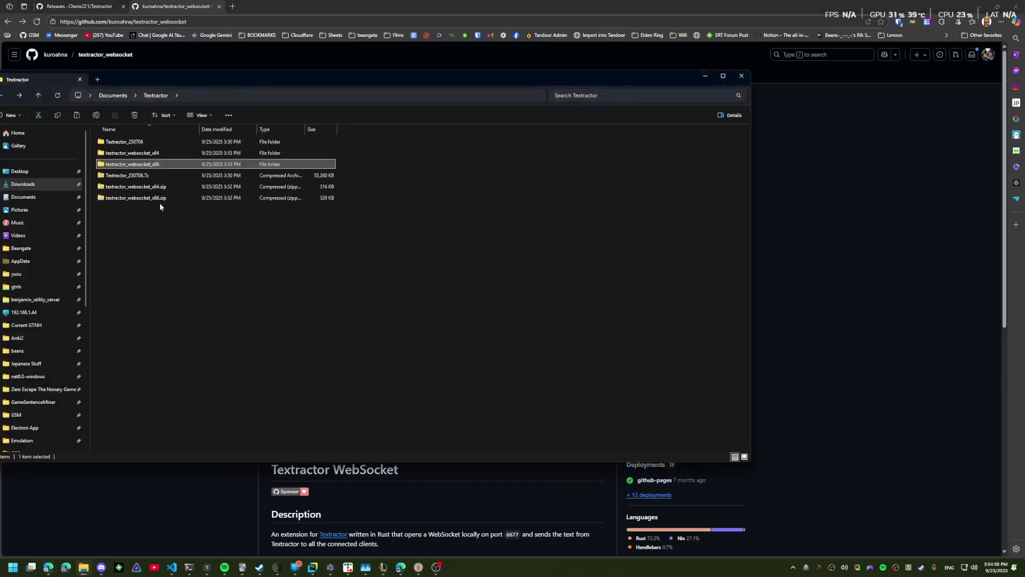
double_click(149, 141)
double_click(144, 153)
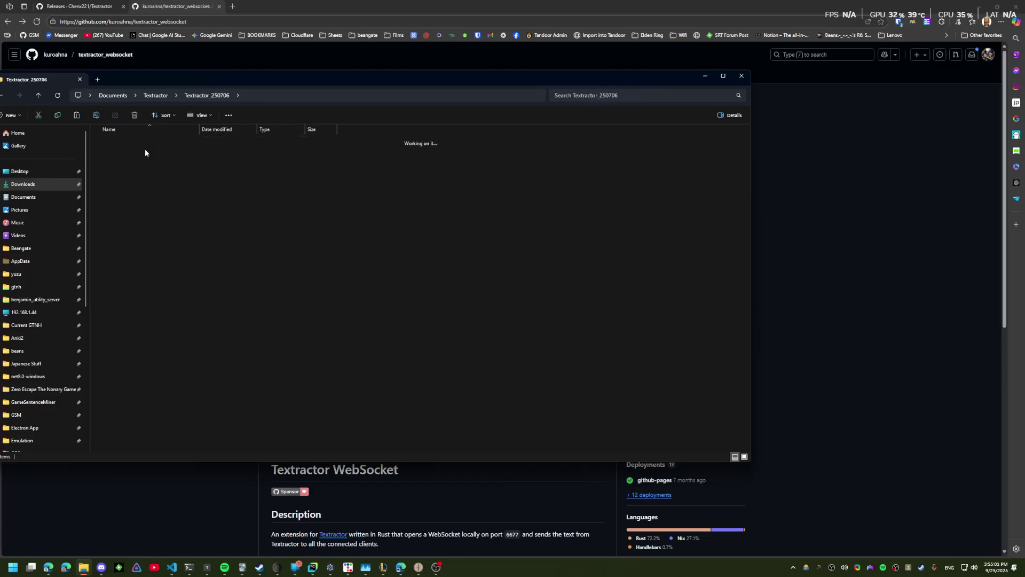
right_click(421, 298)
click(462, 359)
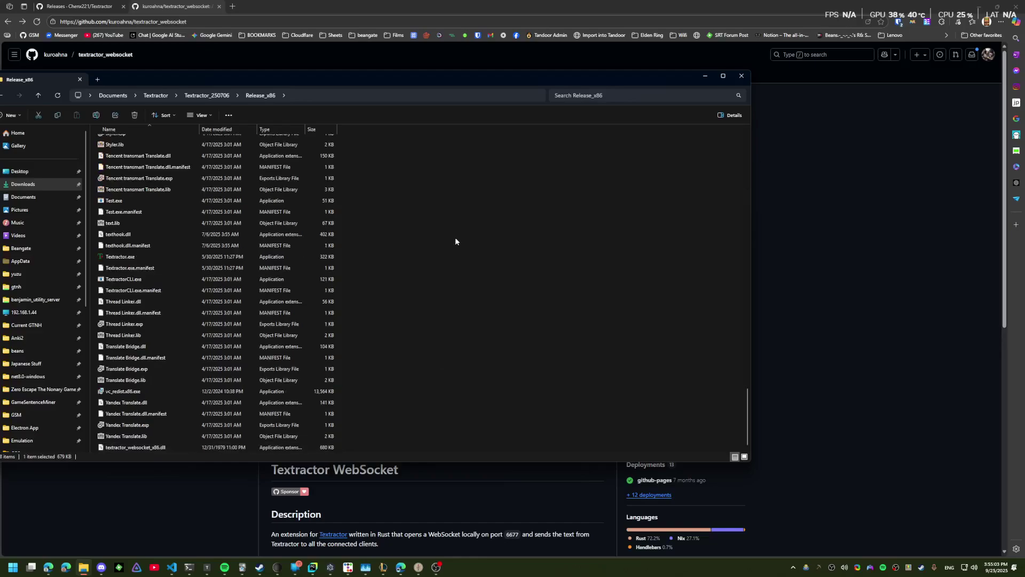
- Move textractor_websocket_x64.dll from its extracted folder into Textractor_250706\Release_x64
key(alt+Left)
key(alt+Left)
double_click(136, 153)
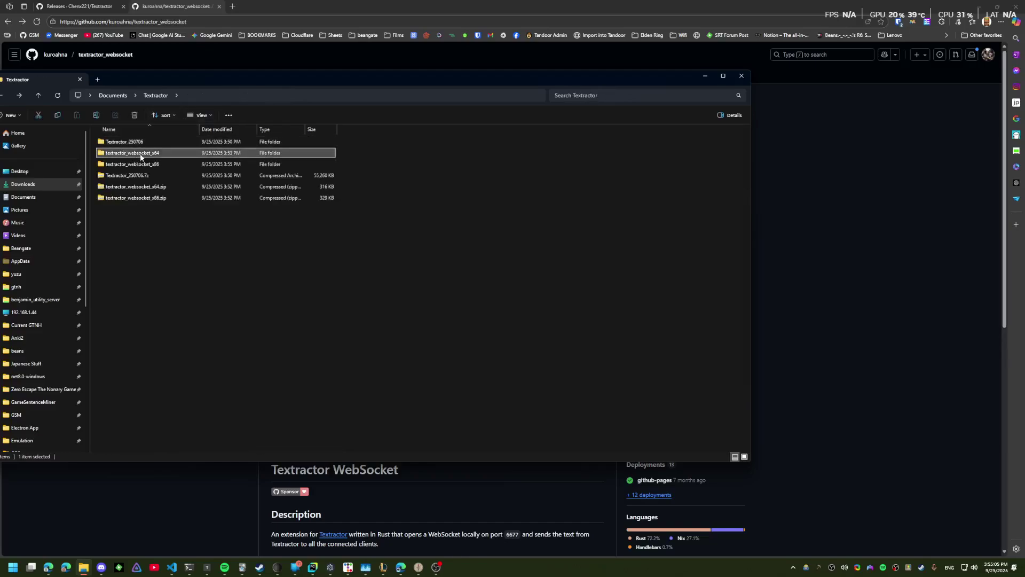
key(alt+Left)
double_click(174, 143)
double_click(132, 144)
right_click(446, 213)
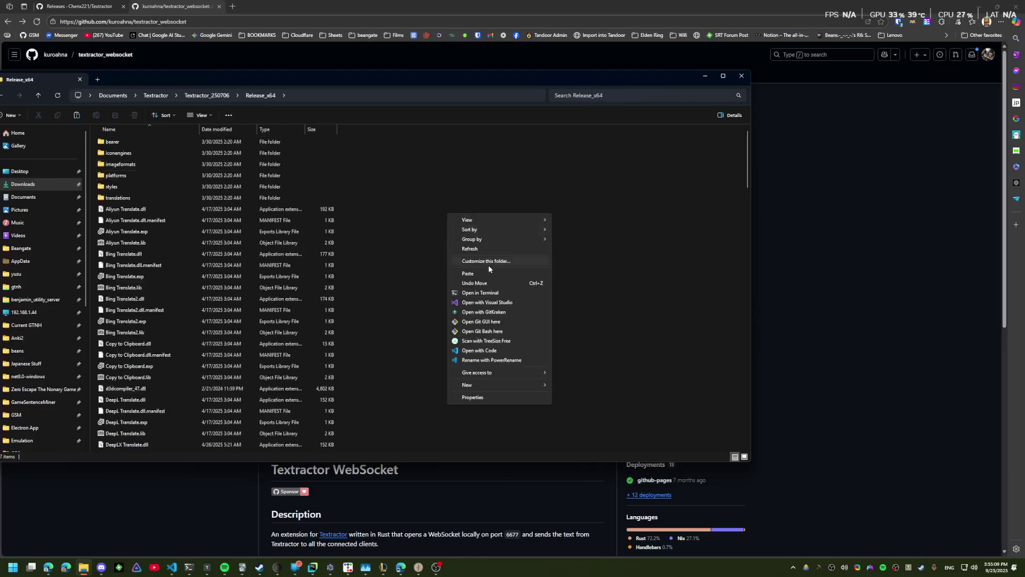
click(481, 273)
click(480, 300)
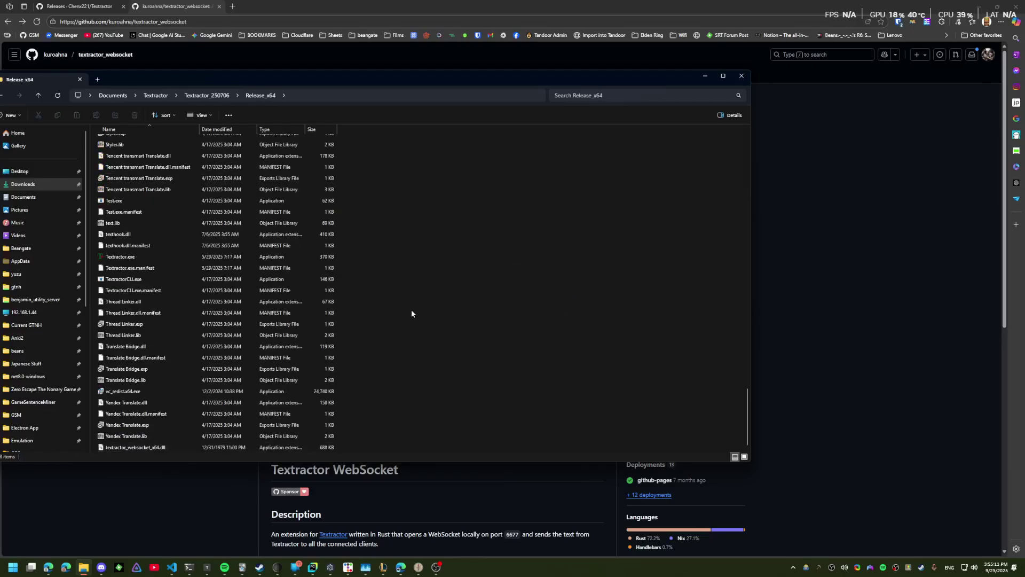
- Bring up the visual novel behind the file window and launch Textractor.exe from the Release_x64 folder
drag(458, 80, 652, 98)
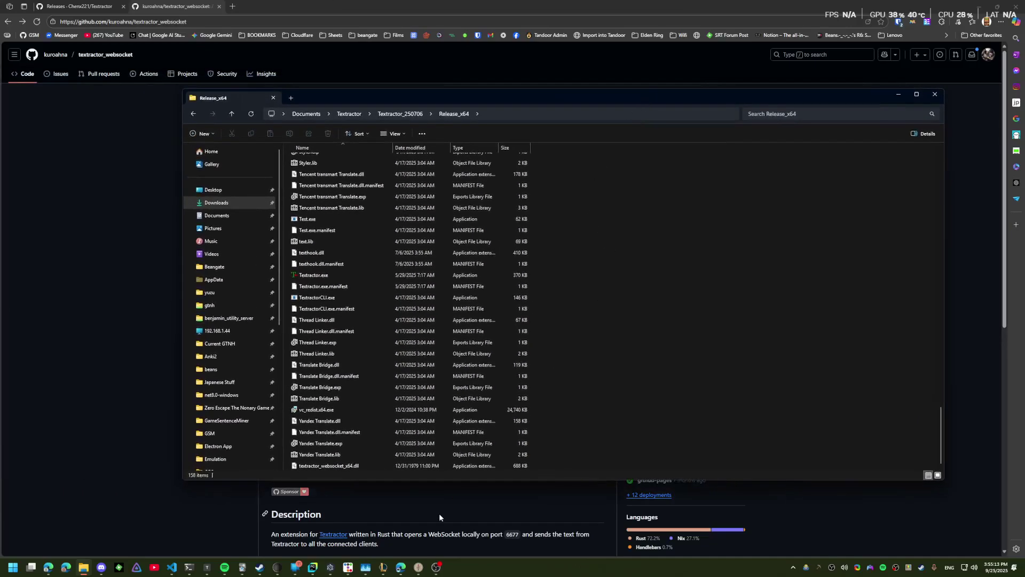
click(419, 567)
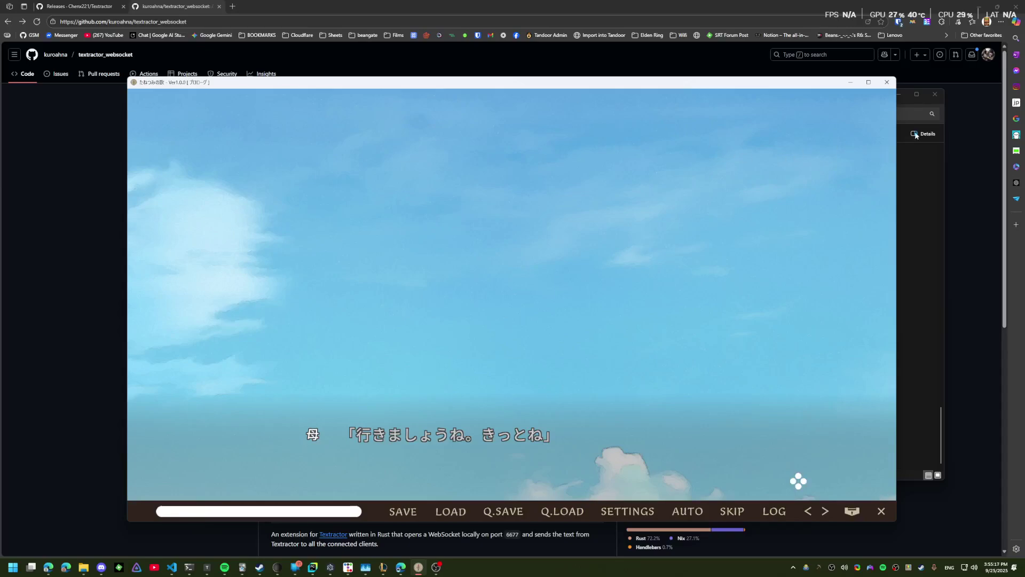
click(927, 191)
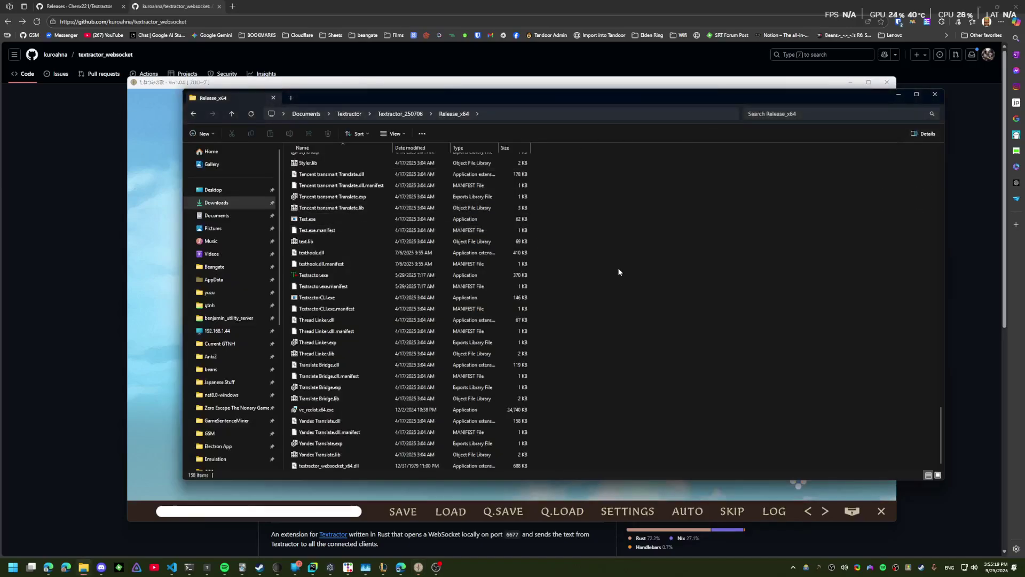
scroll(535, 256, up, 1)
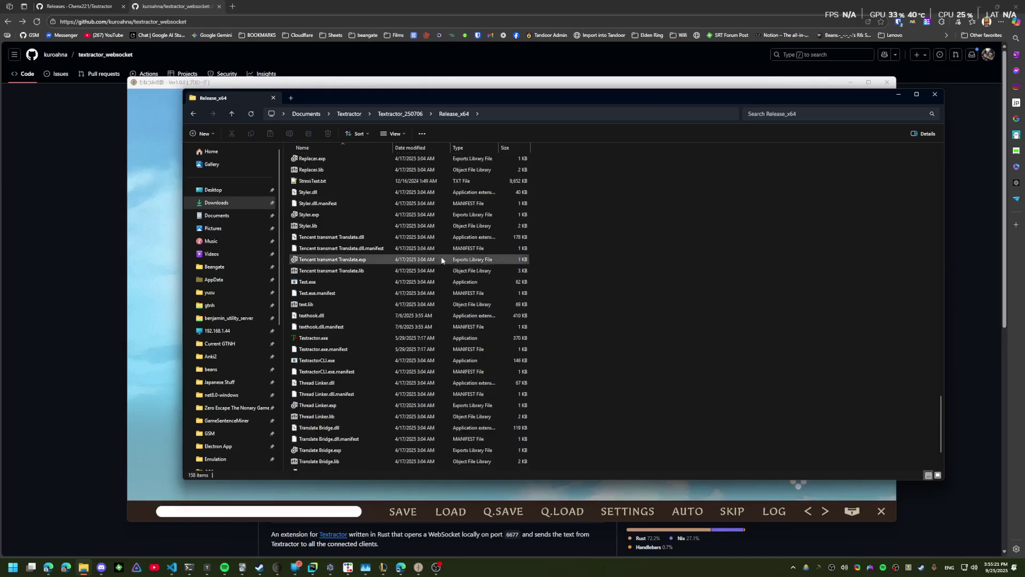
double_click(313, 308)
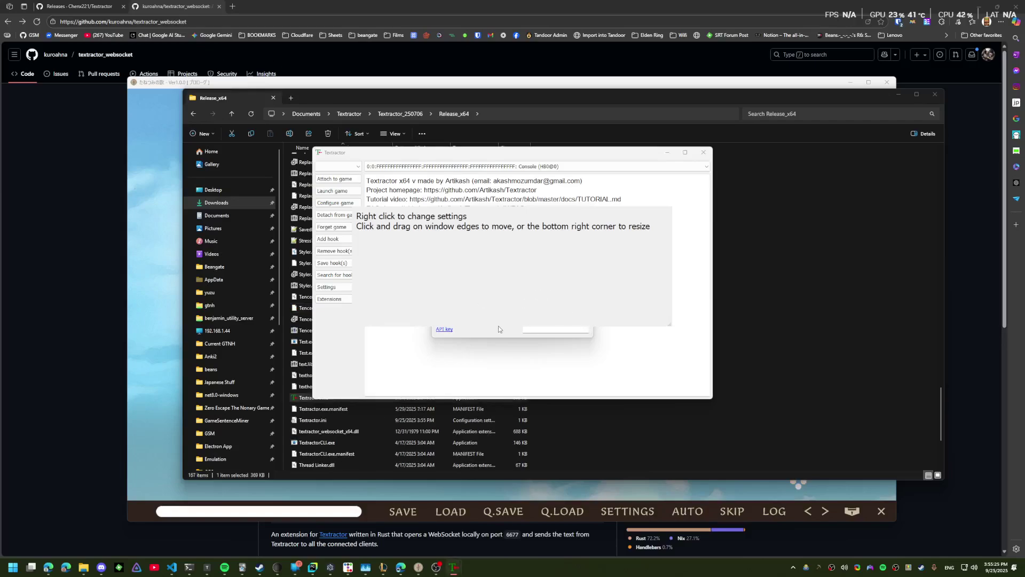
- Clear the extension pop-up windows off the main Textractor window
drag(498, 326, 475, 246)
right_click(520, 280)
click(401, 277)
right_click(400, 278)
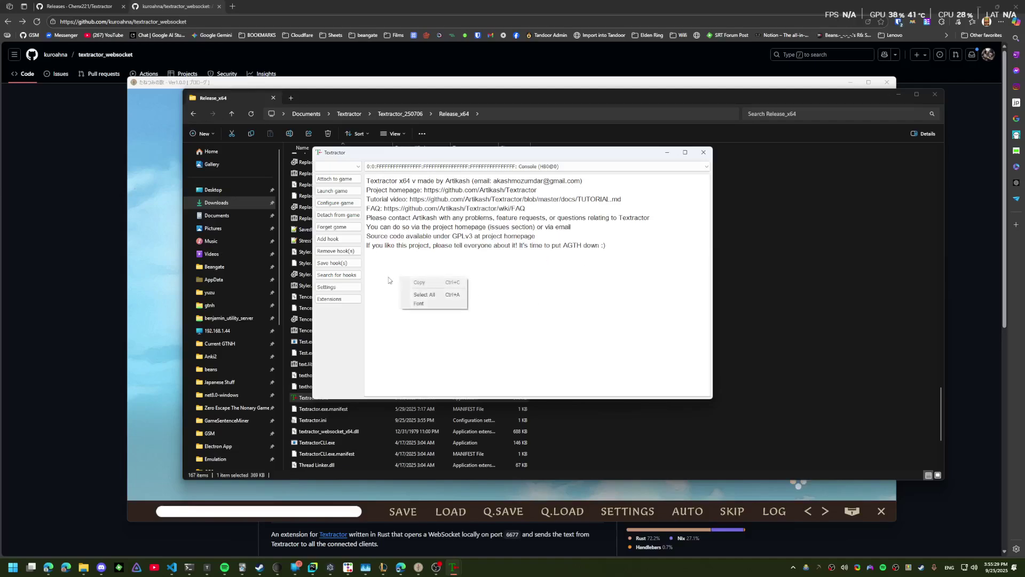
click(371, 312)
- Start adding a new extension from Textractor's Extensions list and move the file selection dialog higher on the screen
click(337, 299)
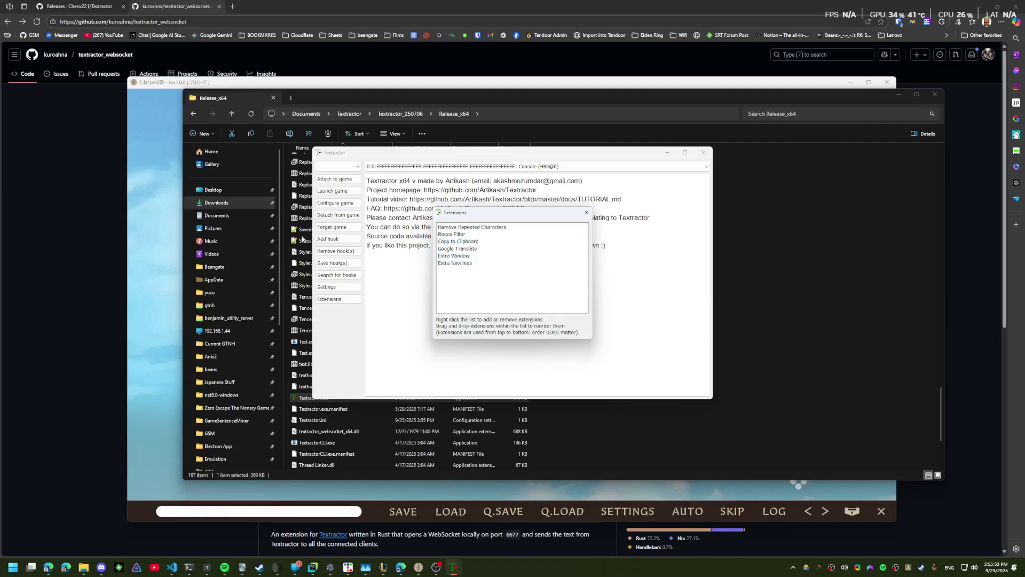
right_click(466, 283)
click(480, 285)
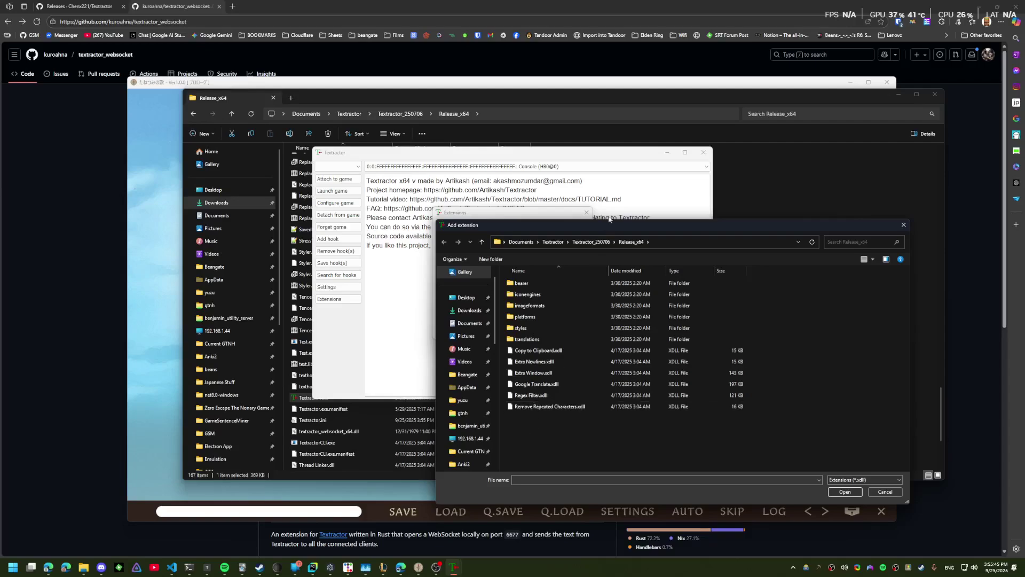
drag(643, 226, 640, 160)
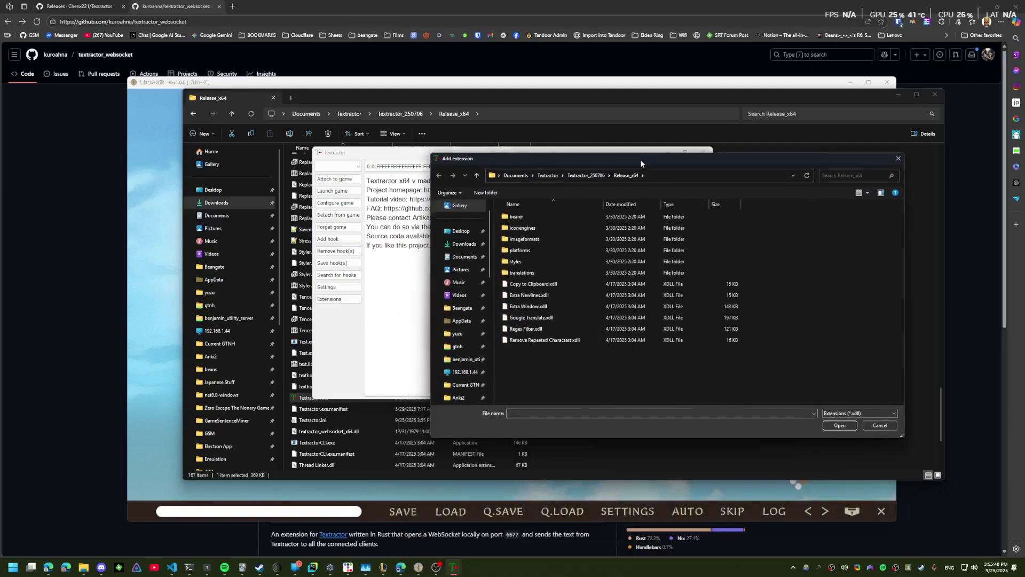
- Locate textractor_websocket_x64.dll in the Release_x64 folder in File Explorer and return to the game window
click(82, 567)
click(648, 321)
scroll(364, 379, down, 2)
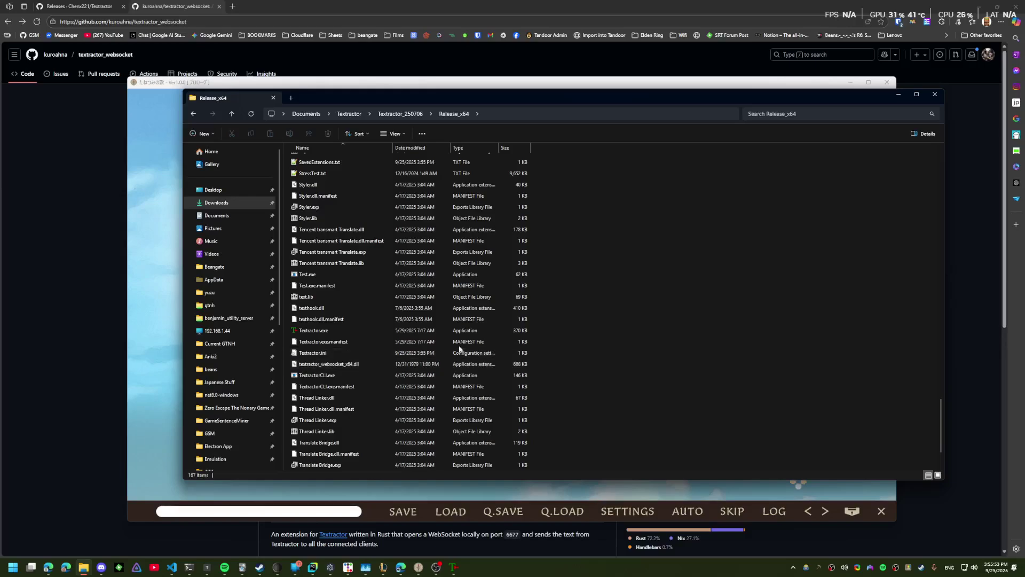
click(700, 278)
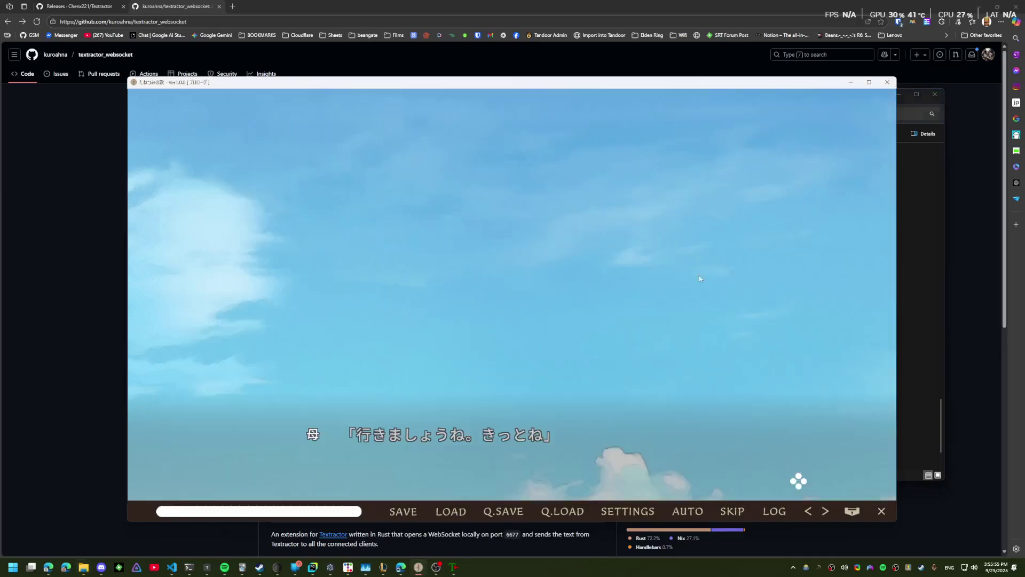
- Return to Textractor's Add extension dialog, list Libraries (*.dll) files and add textractor_websocket_x64.dll from the Release_x64 folder
mouse_move(454, 567)
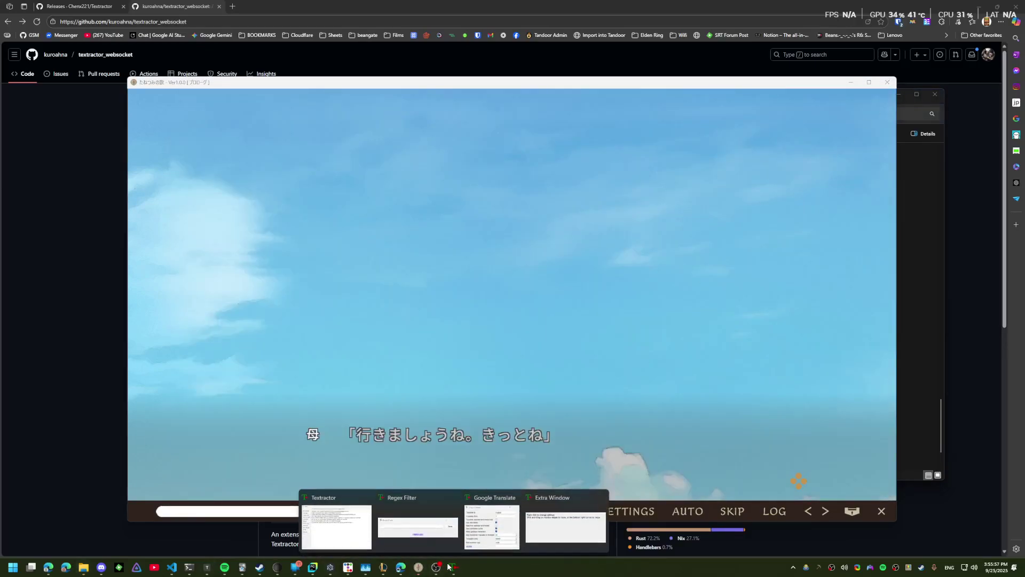
mouse_move(512, 537)
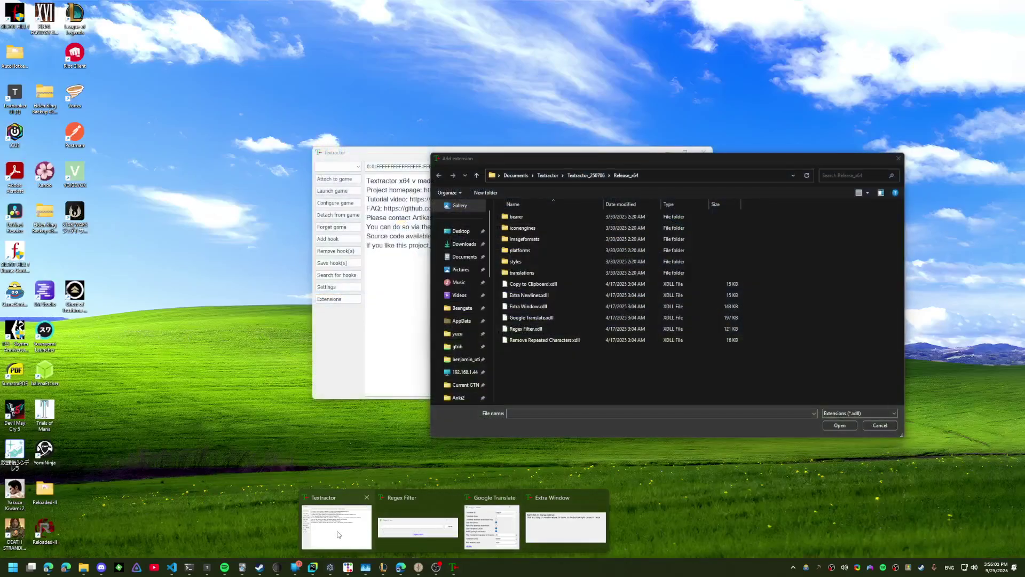
click(336, 526)
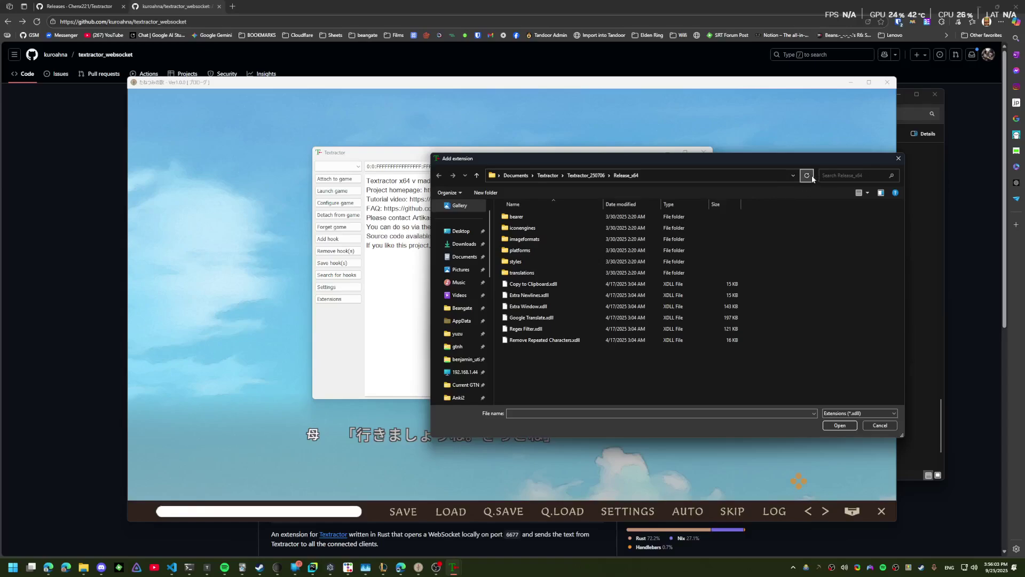
click(860, 414)
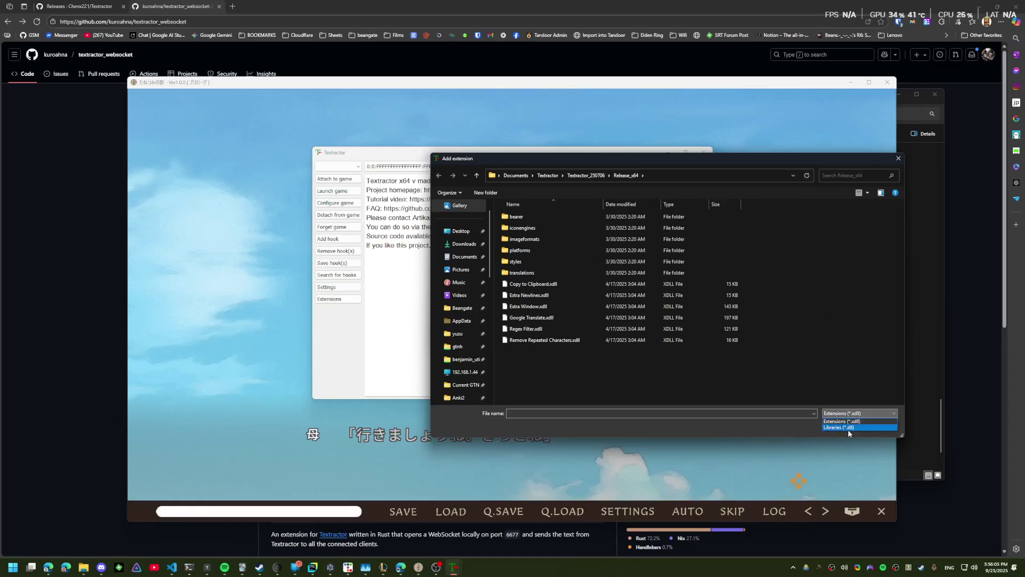
click(834, 427)
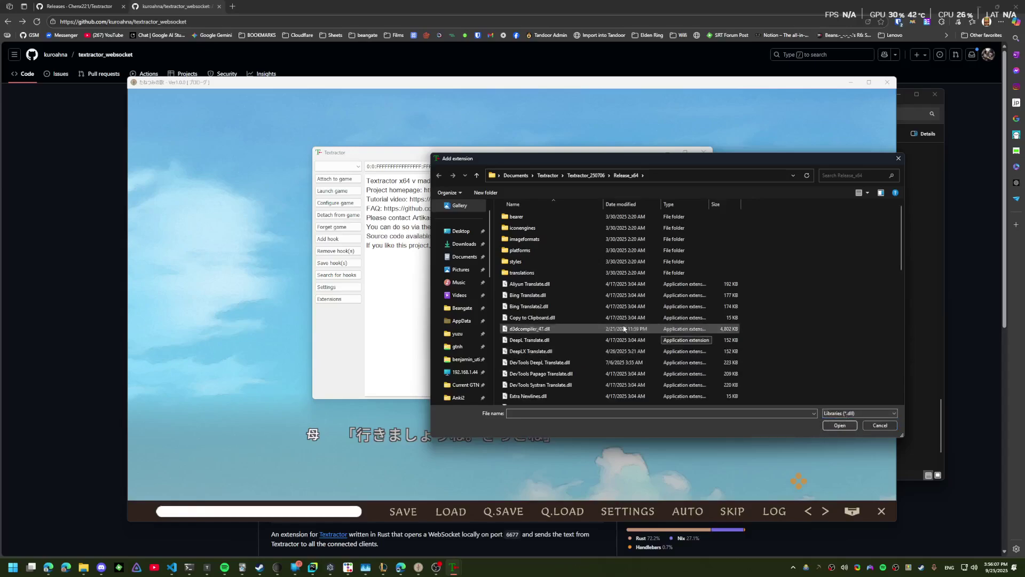
scroll(578, 310, down, 10)
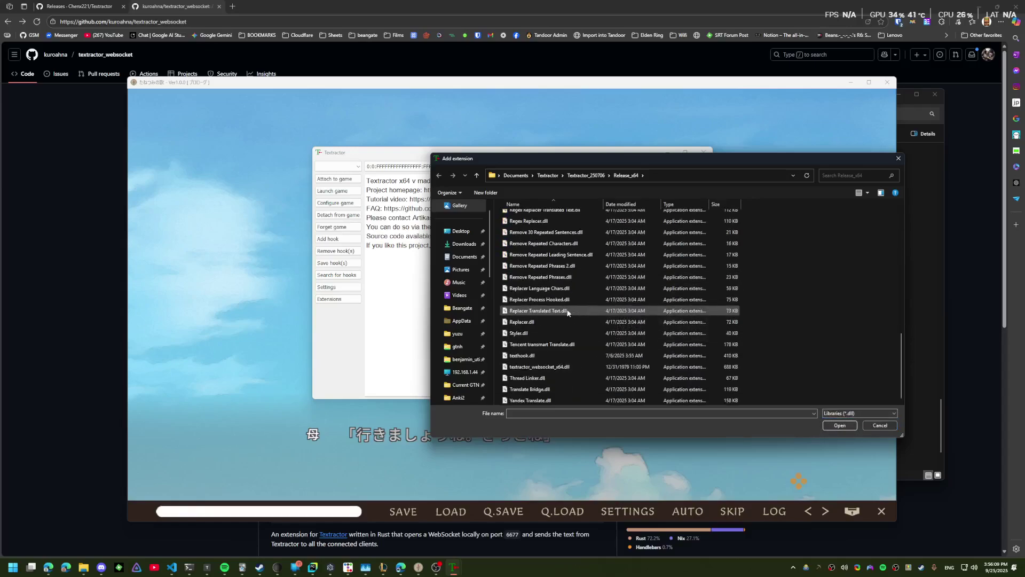
click(566, 366)
click(834, 425)
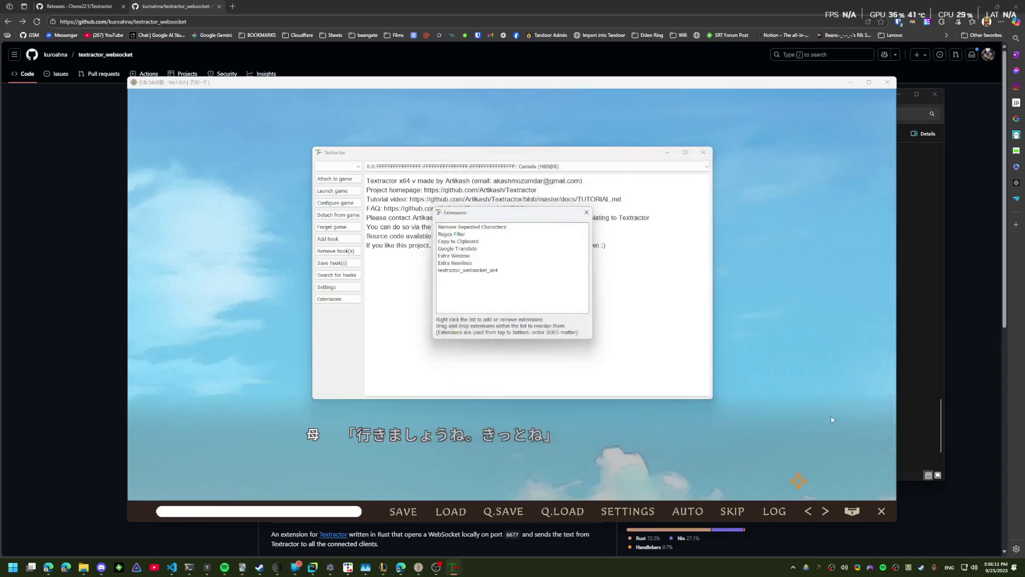
- Remove the Copy to Clipboard and Google Translate extensions from Textractor's extension list
click(486, 345)
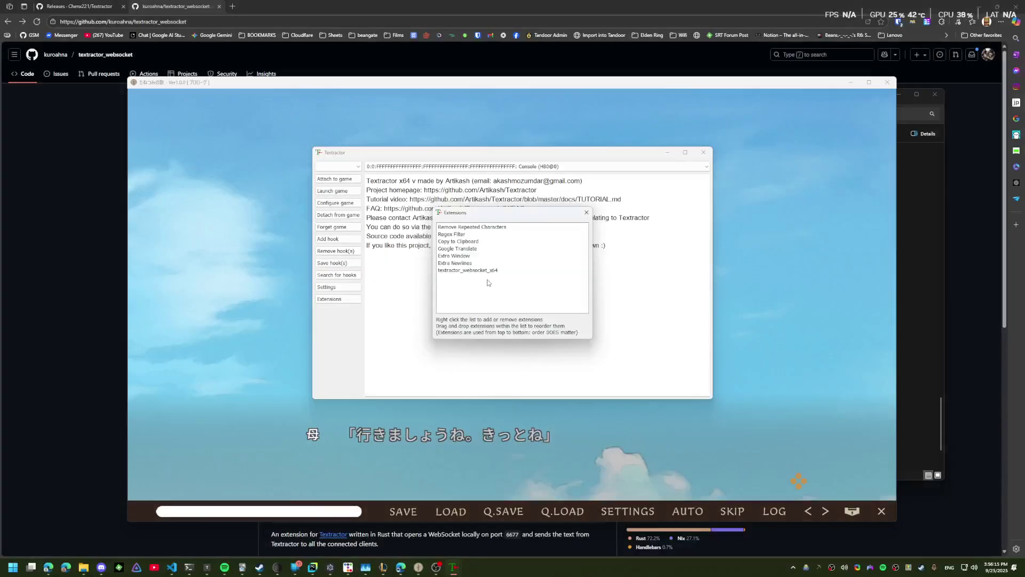
click(456, 256)
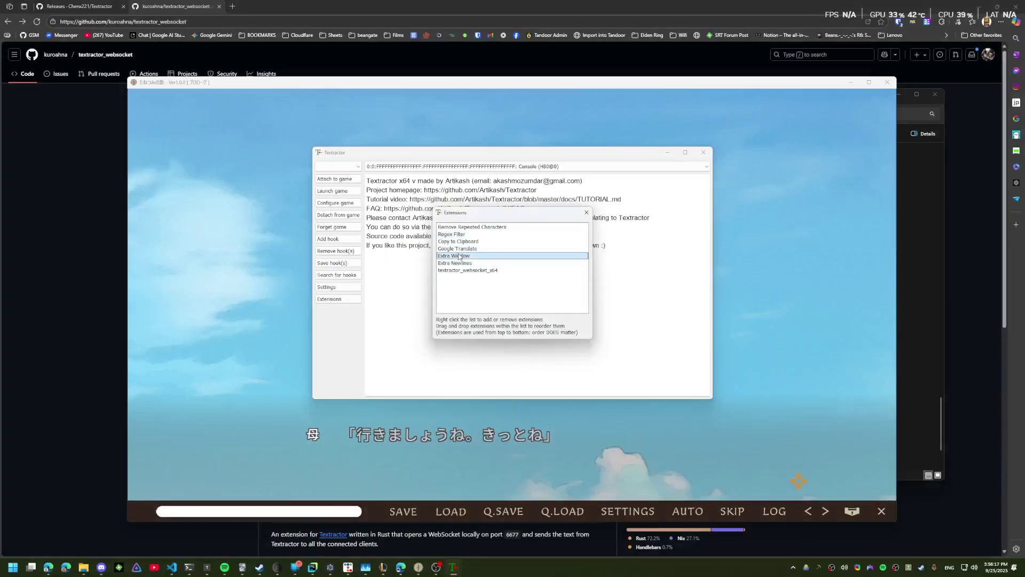
click(458, 248)
click(462, 234)
click(464, 241)
right_click(465, 242)
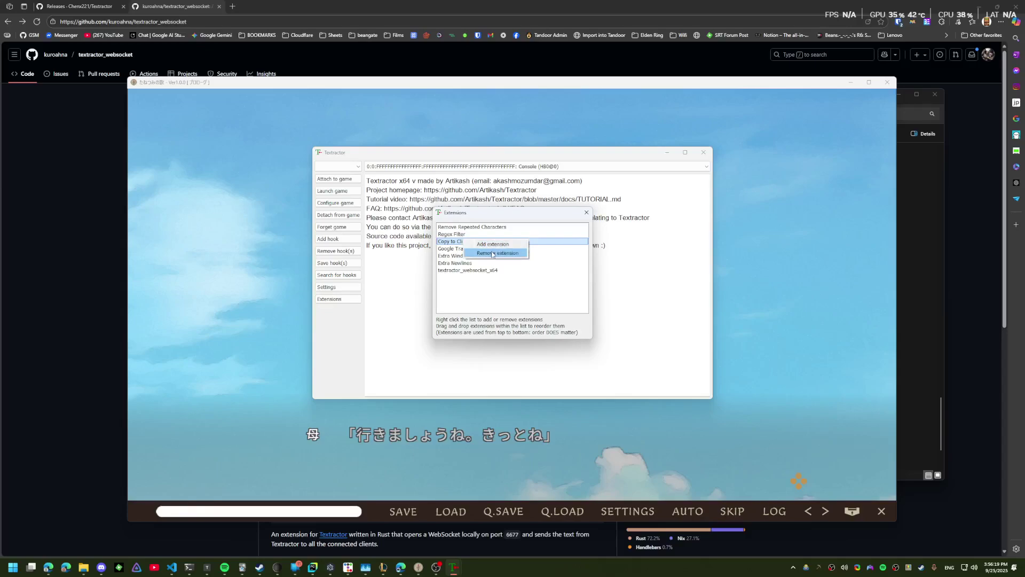
click(500, 250)
right_click(471, 241)
click(504, 249)
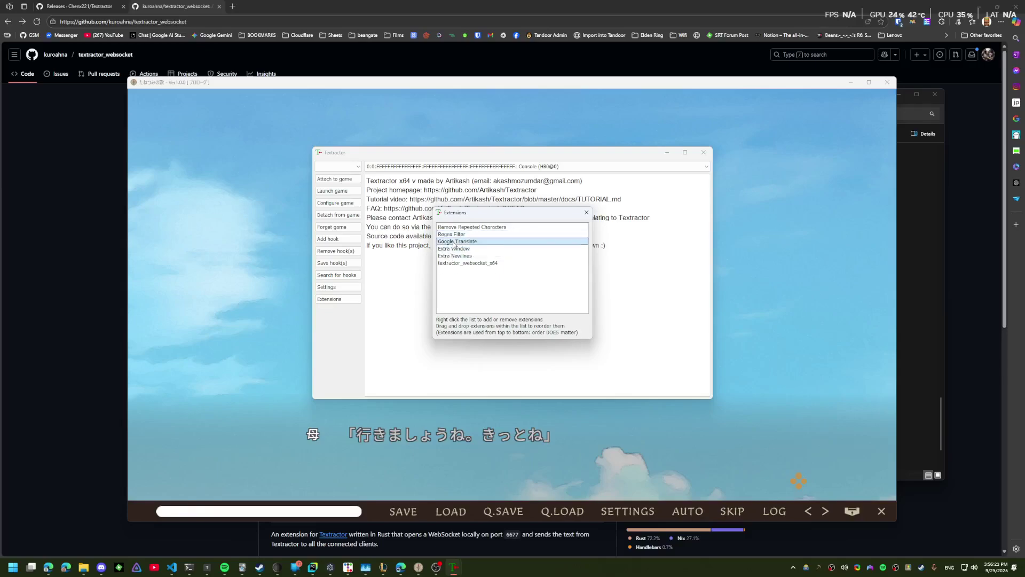
- Remove the Extra Window extension from the list and close the Extensions window
right_click(466, 257)
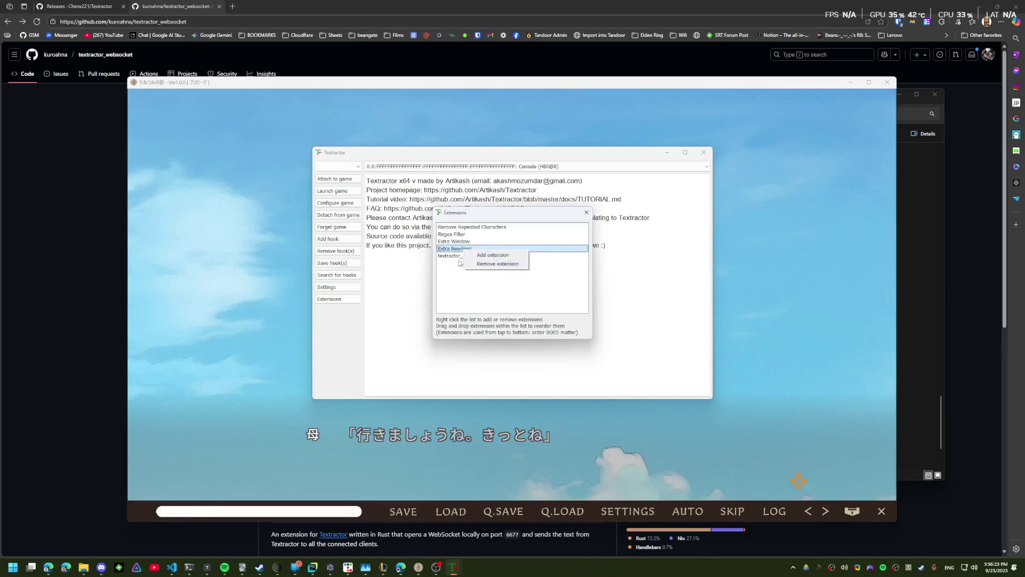
click(462, 263)
click(462, 242)
right_click(461, 242)
click(478, 256)
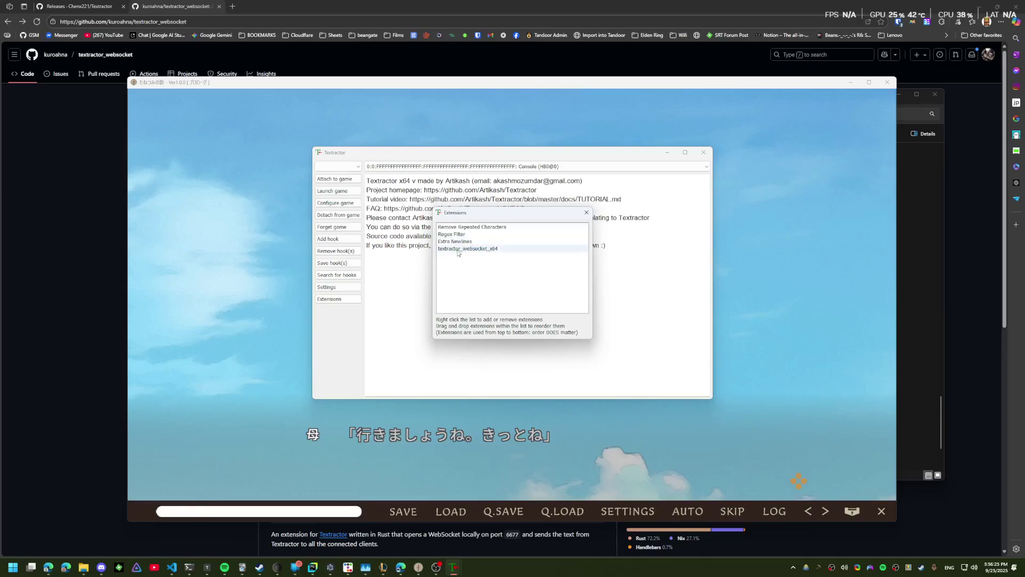
mouse_move(457, 250)
mouse_down()
mouse_move(458, 239)
mouse_move(471, 255)
mouse_up()
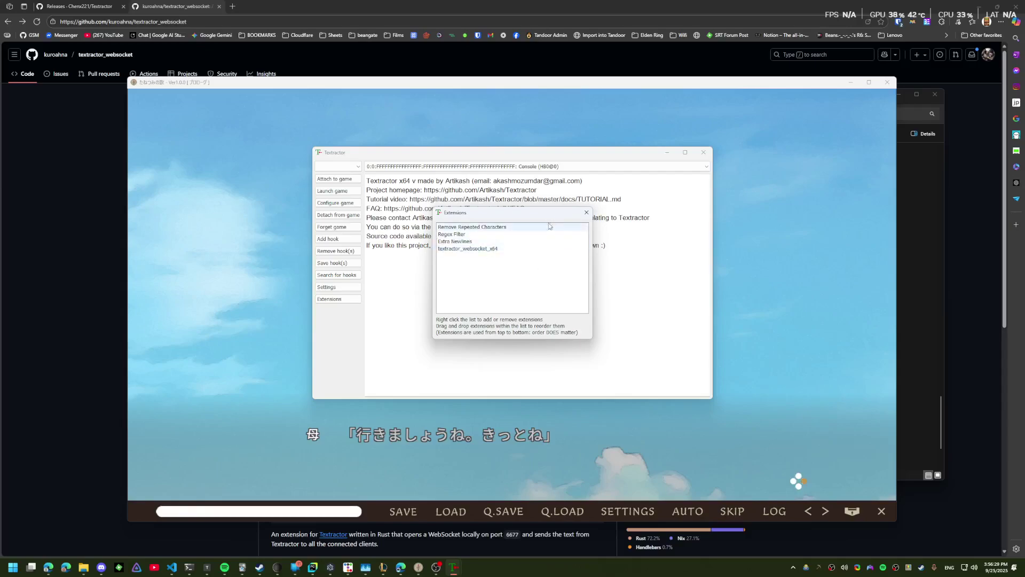
click(586, 214)
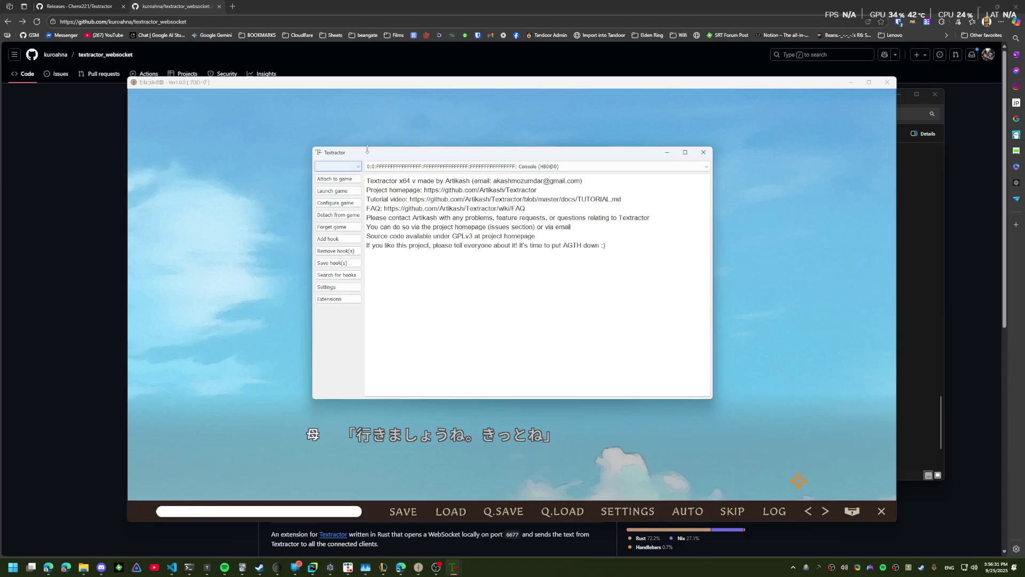
- Rearrange the Textractor and visual novel windows so both can be seen, with Textractor in front
drag(367, 149, 622, 137)
drag(525, 89, 463, 91)
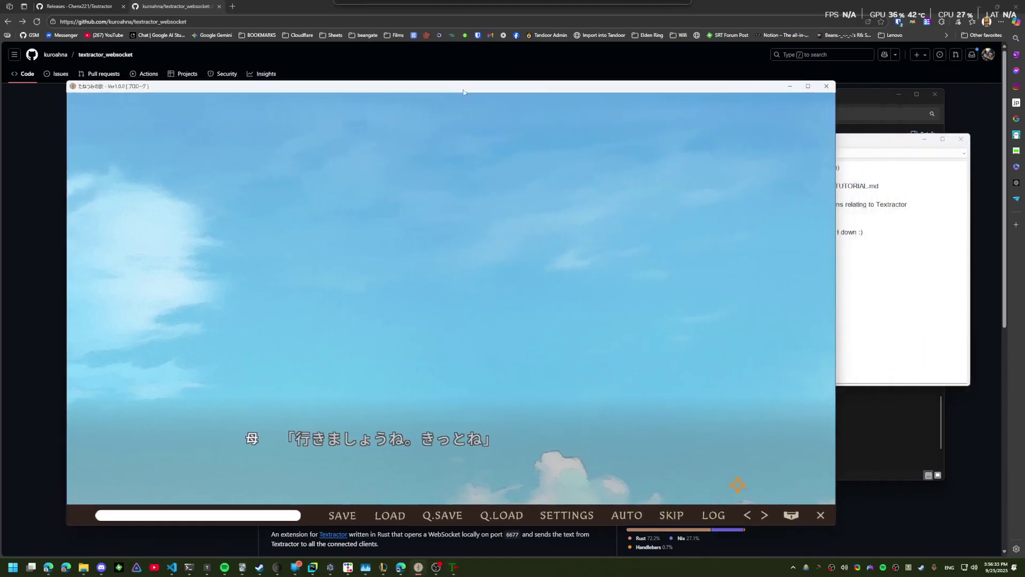
click(916, 240)
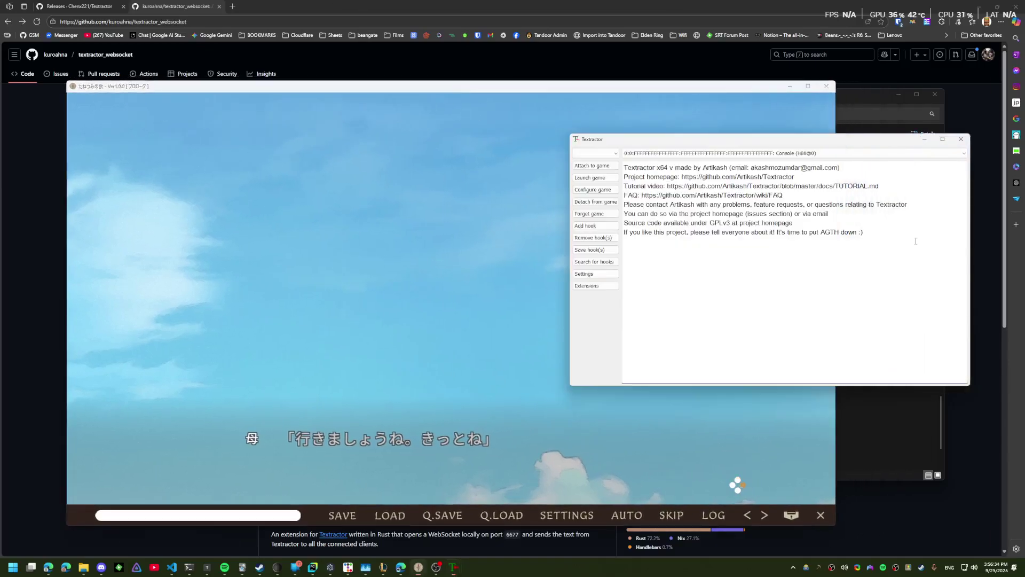
- Attach Textractor to the tanetsumi.exe game process
click(604, 166)
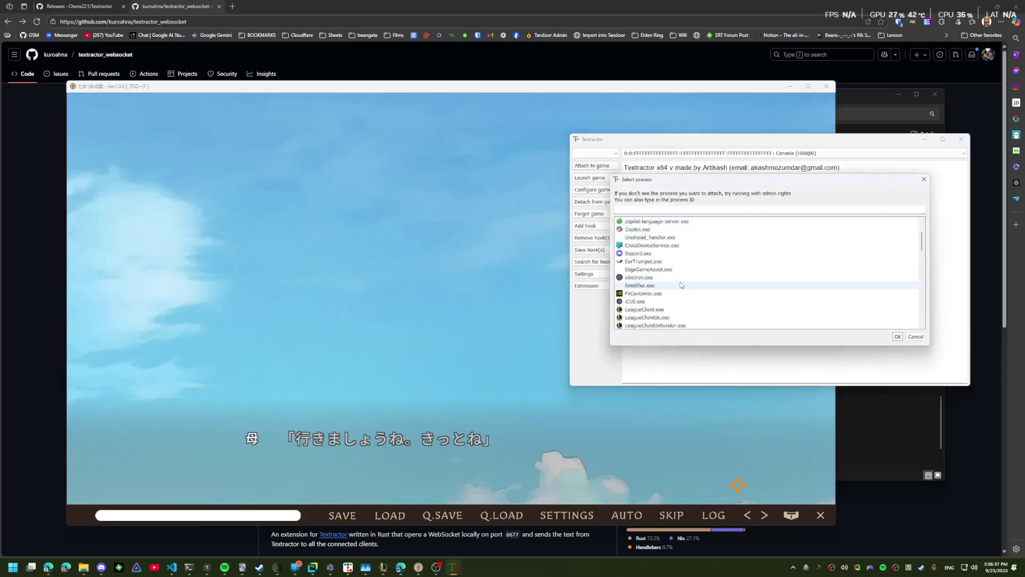
scroll(681, 285, down, 10)
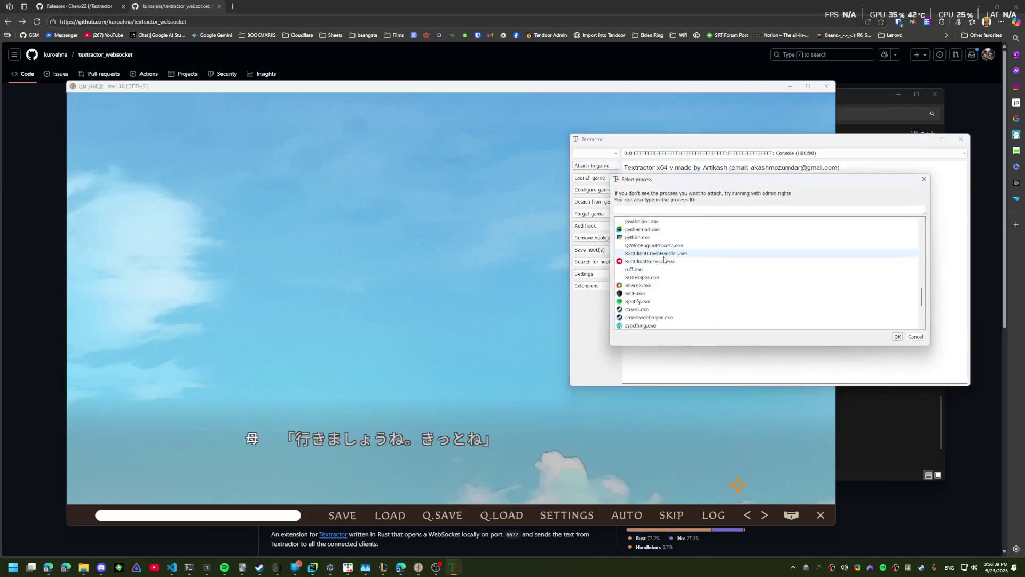
scroll(664, 259, down, 3)
click(641, 270)
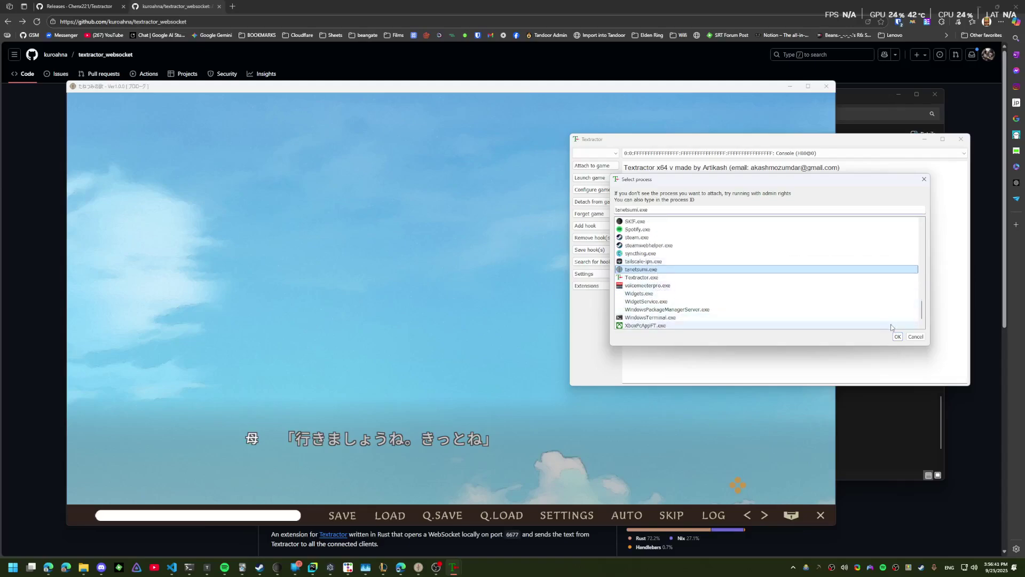
click(898, 337)
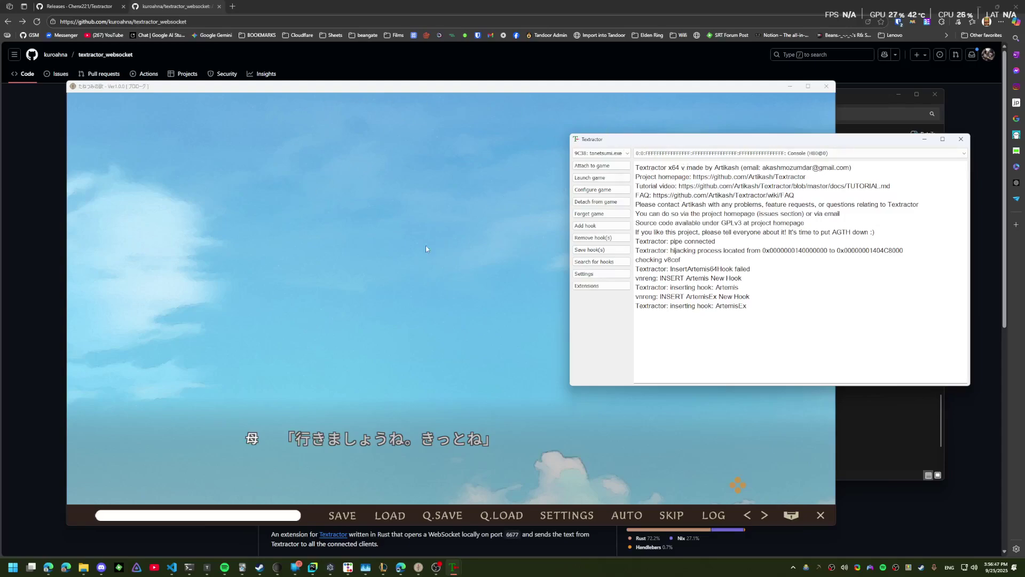
- Advance the visual novel by two dialogue lines and bring Textractor back to the front
click(378, 260)
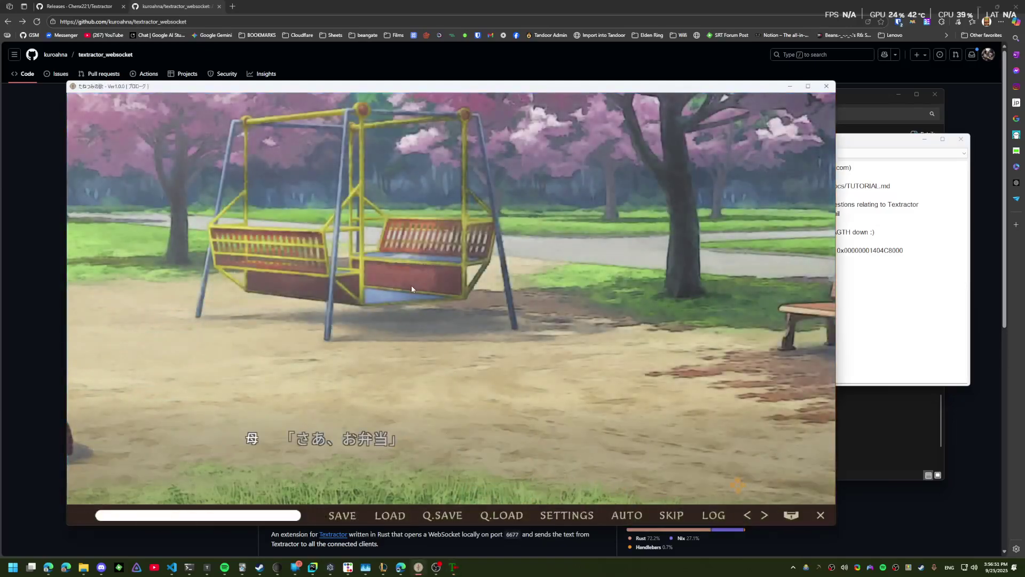
click(406, 306)
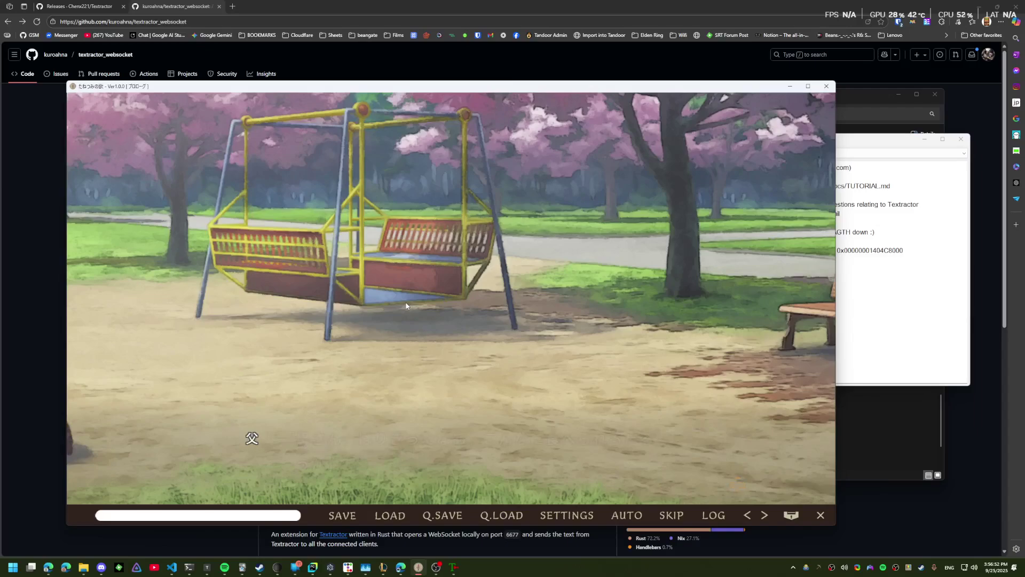
click(898, 262)
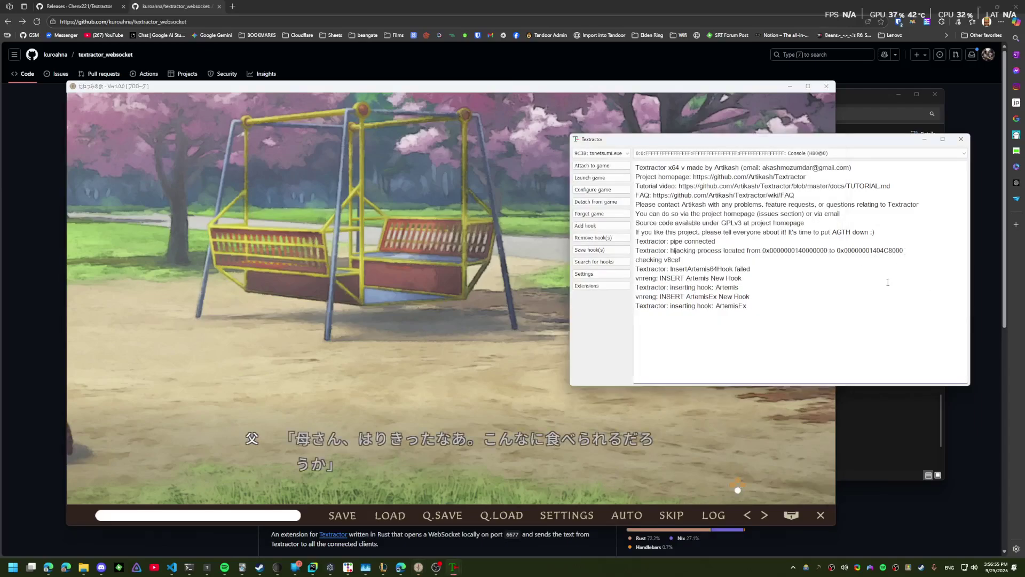
- Go through the captured text threads of the game and select the ArtemisEx thread
click(734, 154)
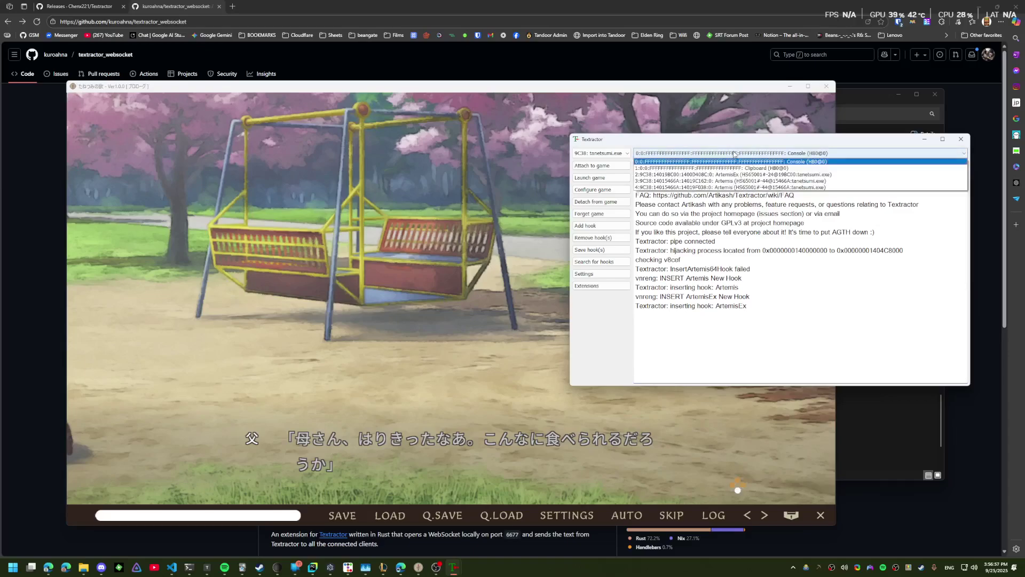
click(751, 174)
click(752, 153)
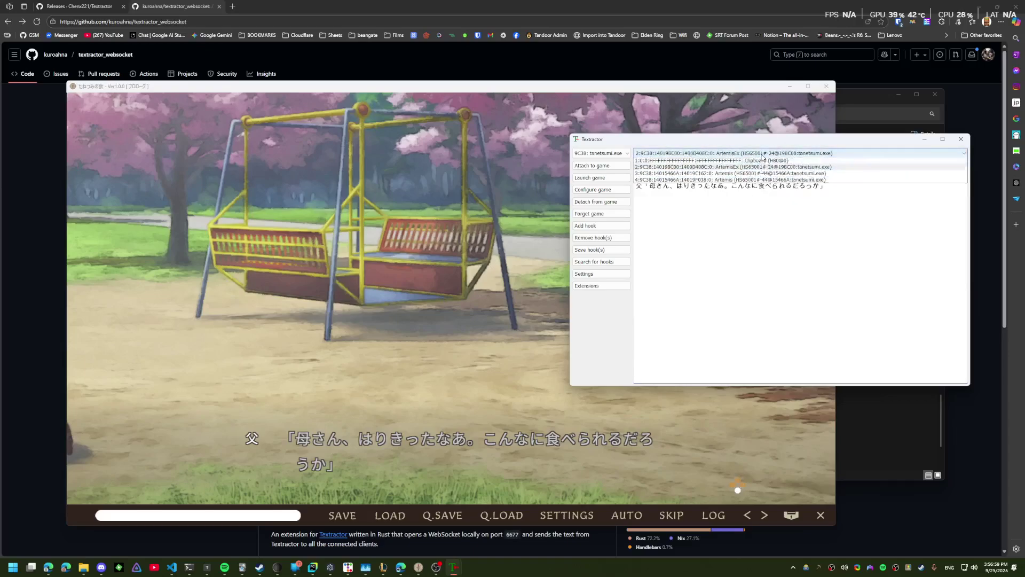
click(754, 180)
click(753, 153)
click(752, 188)
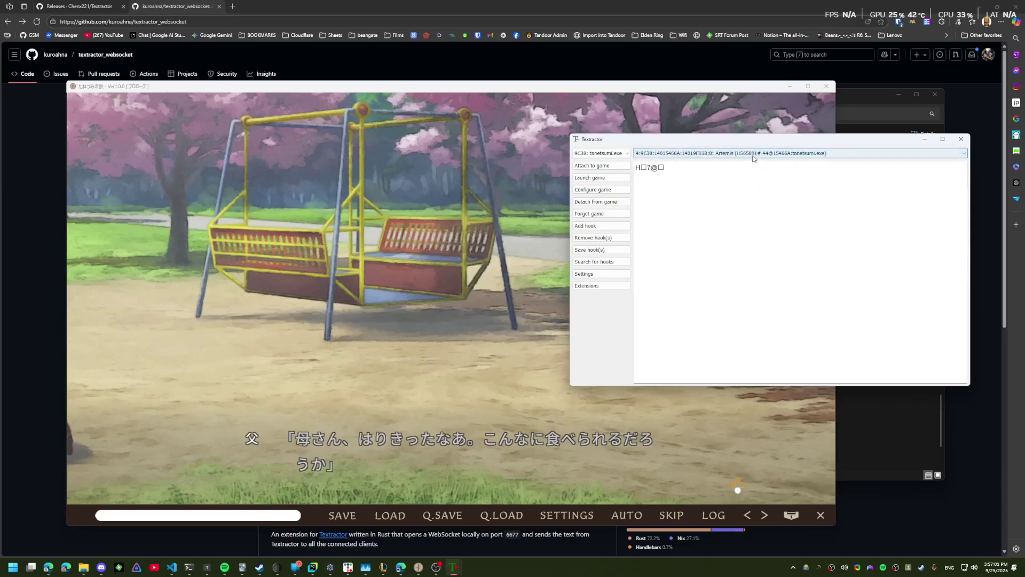
click(751, 153)
click(750, 174)
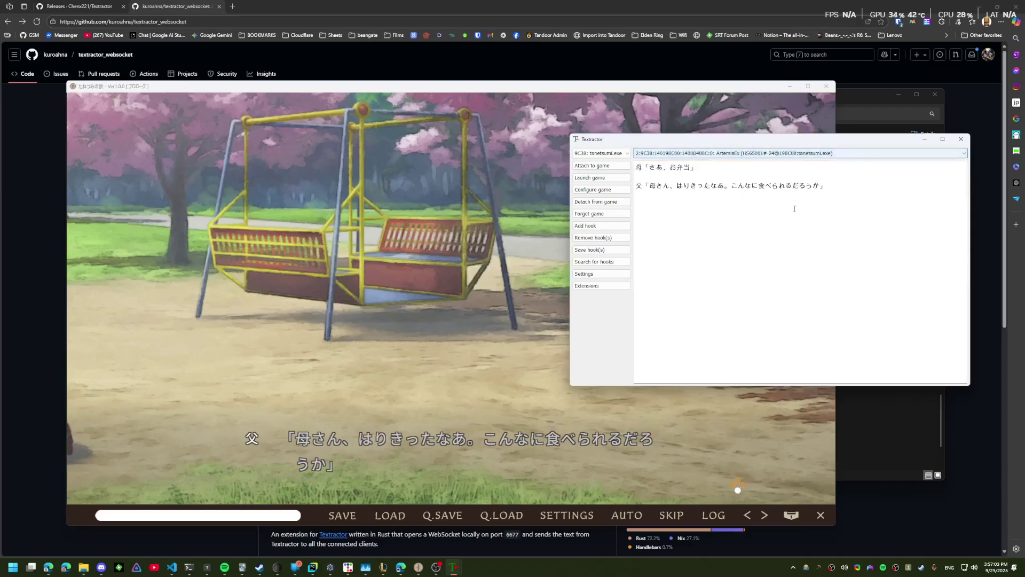
- Compare the output of the first Artemis thread with ArtemisEx again, ending on the ArtemisEx thread
click(795, 153)
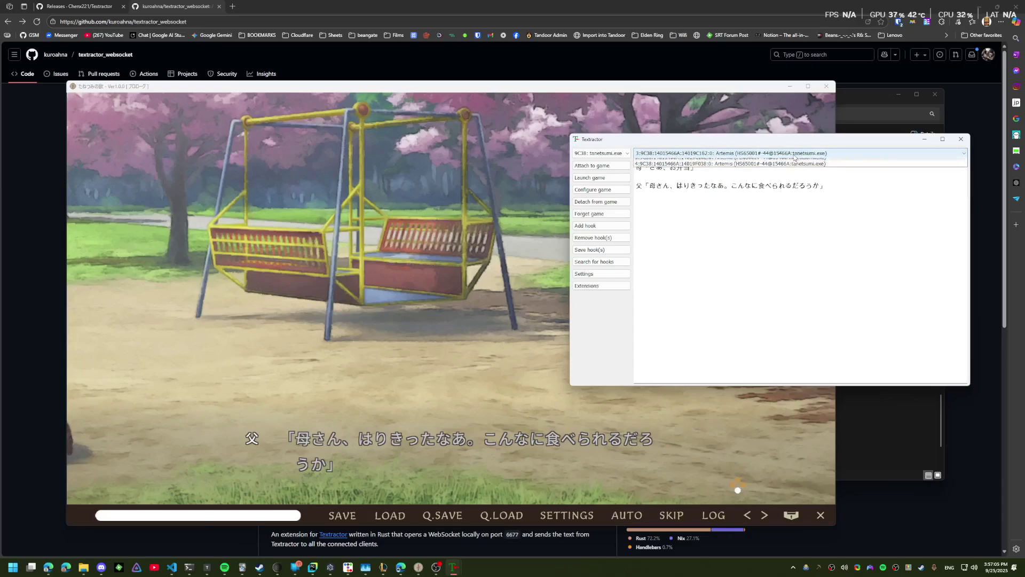
click(794, 154)
click(785, 174)
click(793, 153)
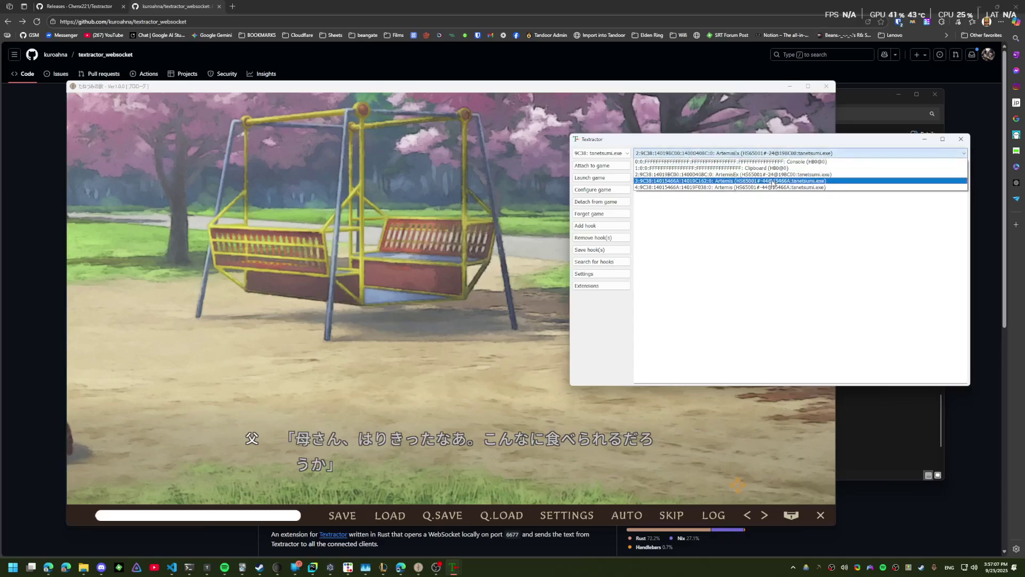
click(773, 182)
click(783, 154)
click(764, 174)
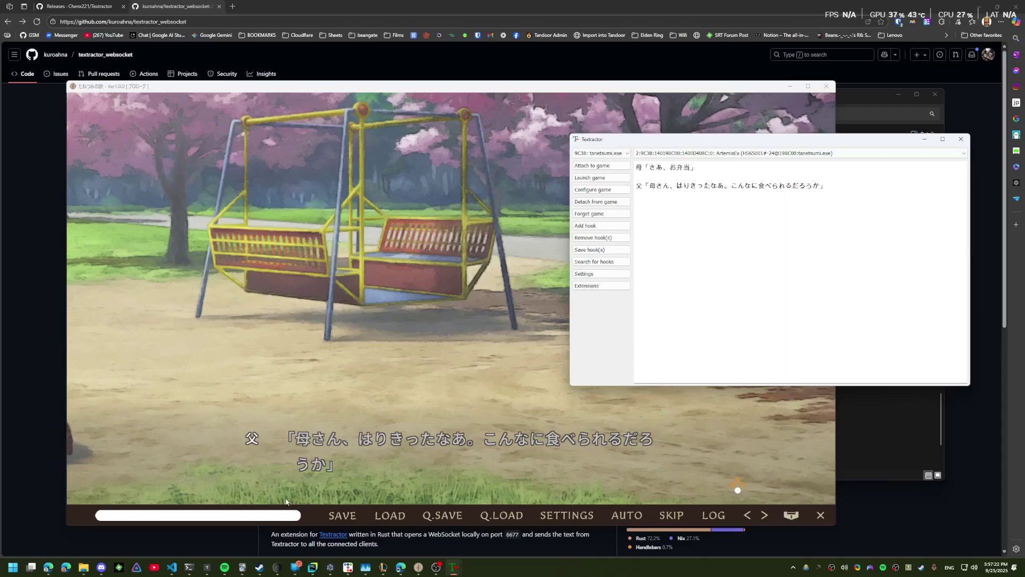
- Switch to GameSentenceMiner and examine the connection status on its Home page and the received lines in its console
click(775, 497)
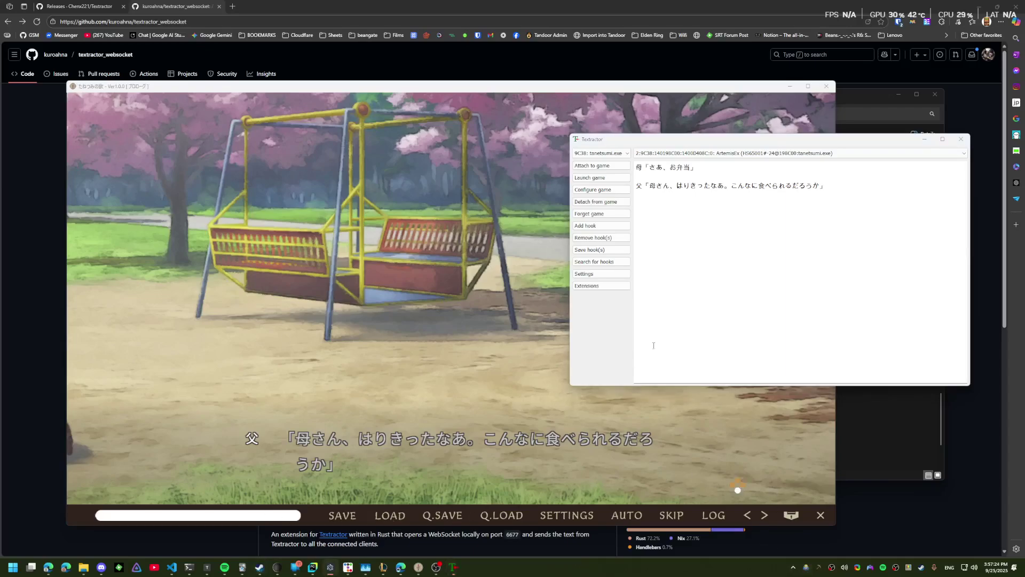
click(330, 567)
drag(392, 183, 328, 93)
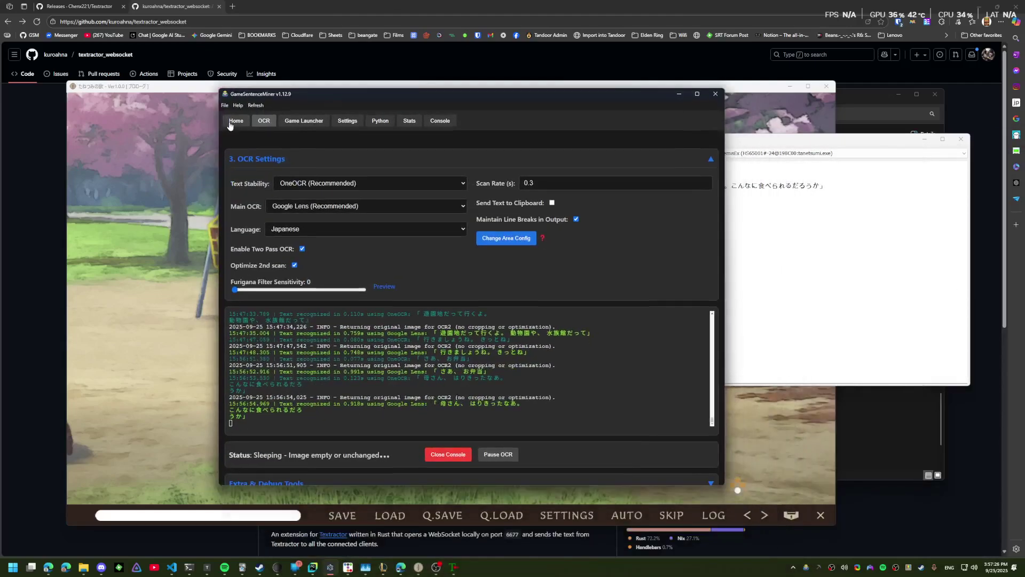
click(232, 122)
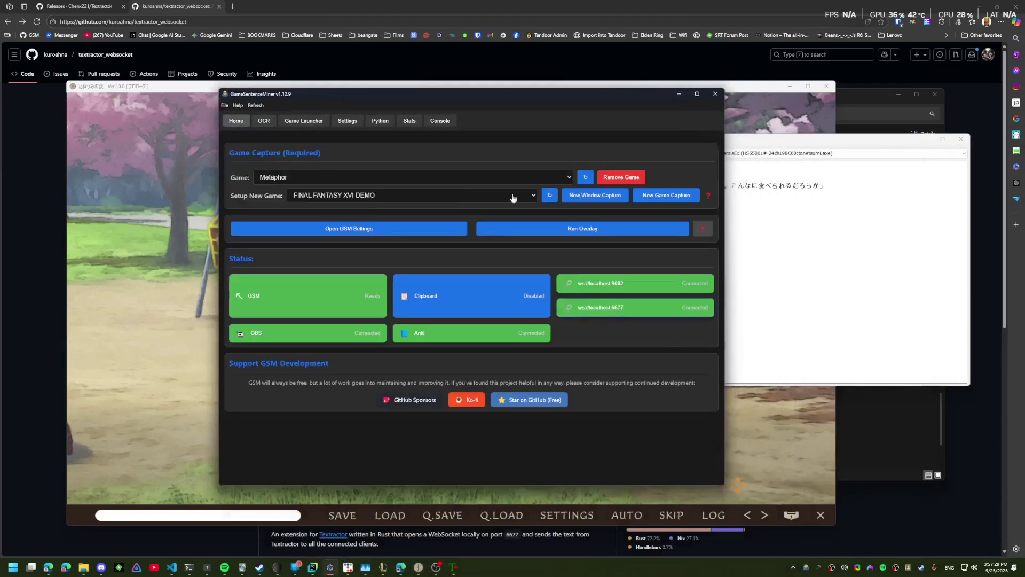
click(440, 121)
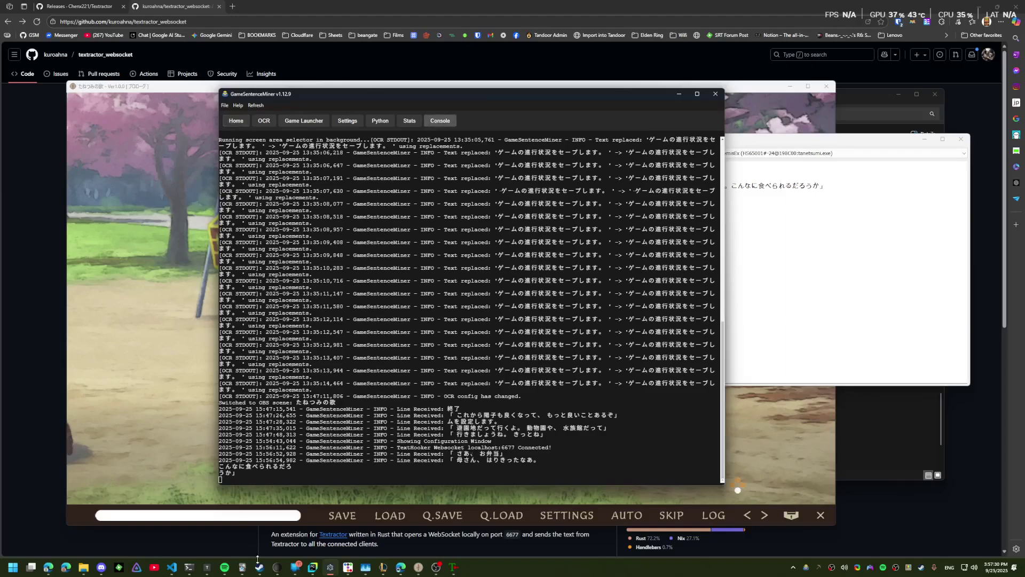
- Switch to Texthooker UI, examine its two newest dialogue lines, and bring Textractor back to the front
click(207, 567)
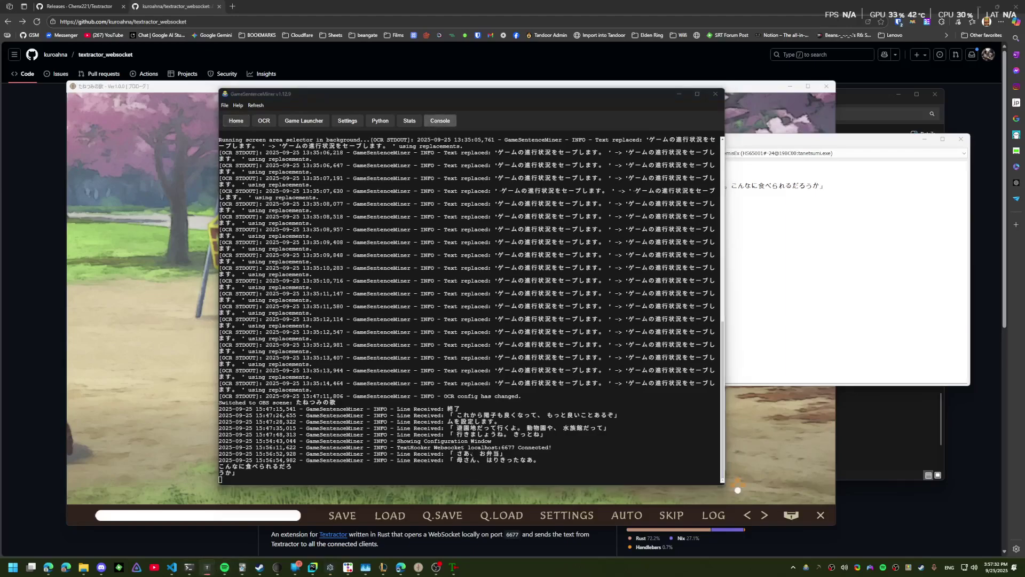
drag(353, 356, 288, 277)
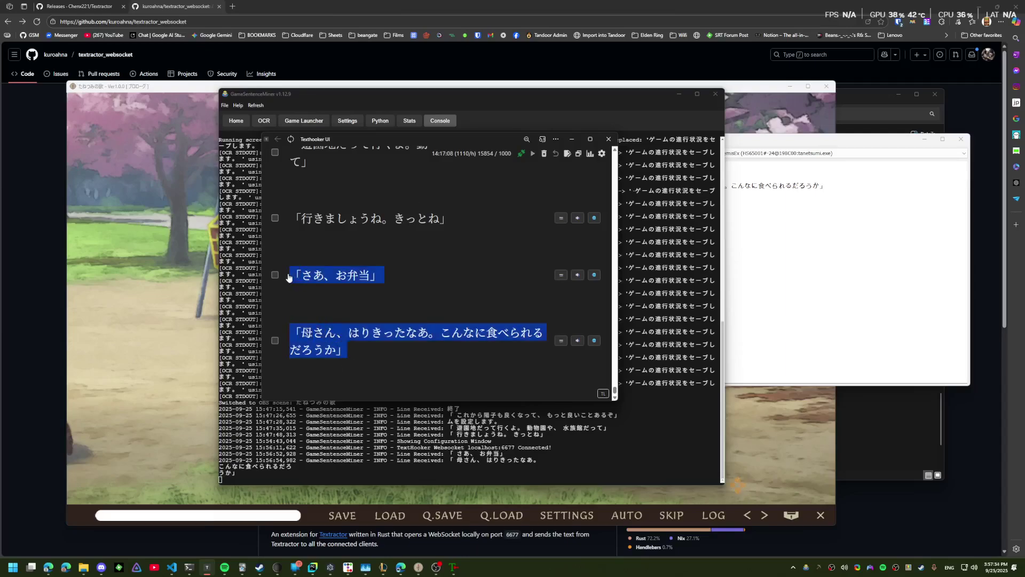
click(358, 365)
click(883, 243)
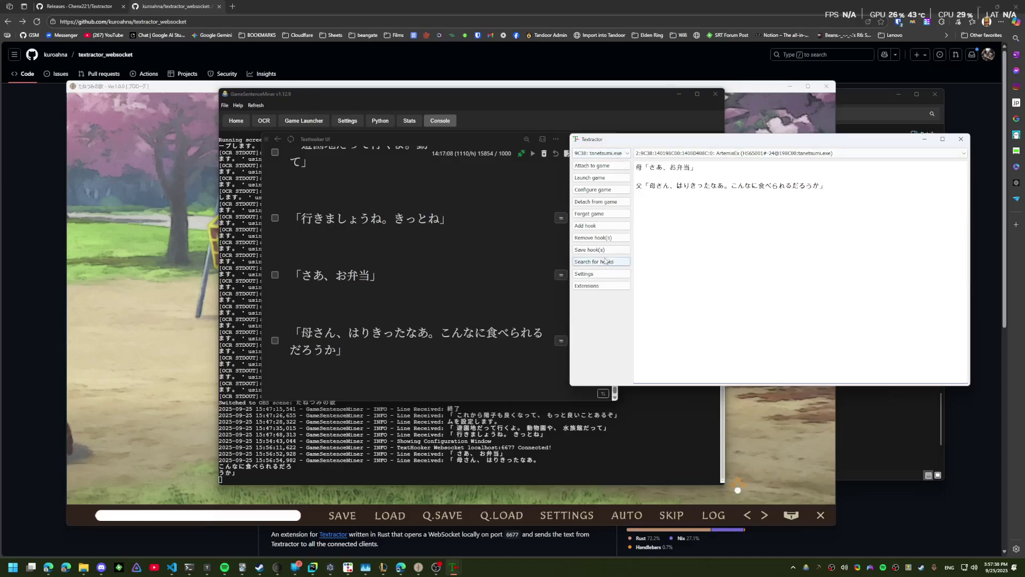
- Close Textractor and check the websocket connection status on GameSentenceMiner's Home page
click(968, 142)
key(super)
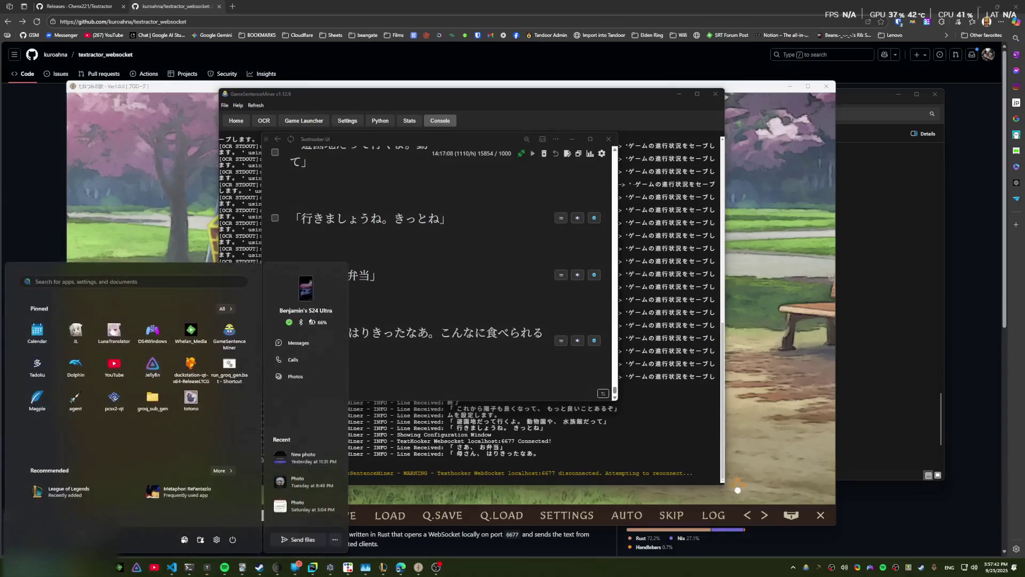
click(529, 479)
click(247, 121)
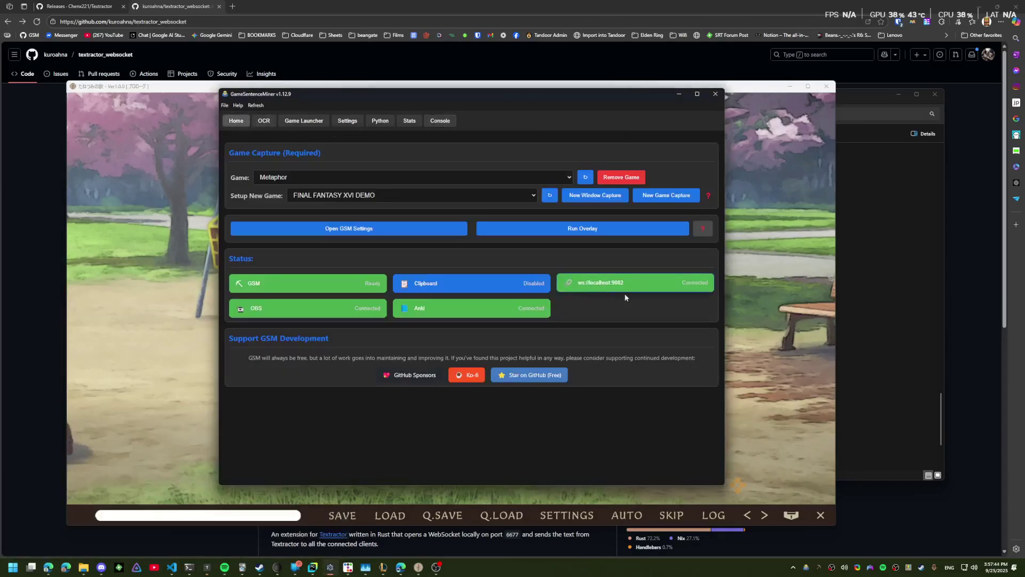
- Find Textractor with a system search, relaunch it, and bring its main window forward to choose a text thread
click(11, 567)
text(text)
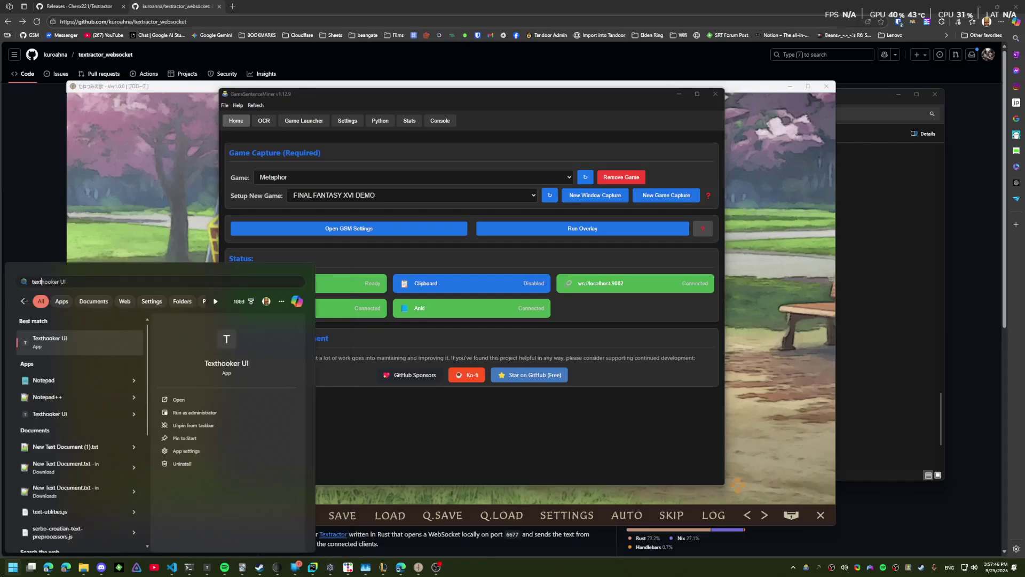
key(Return)
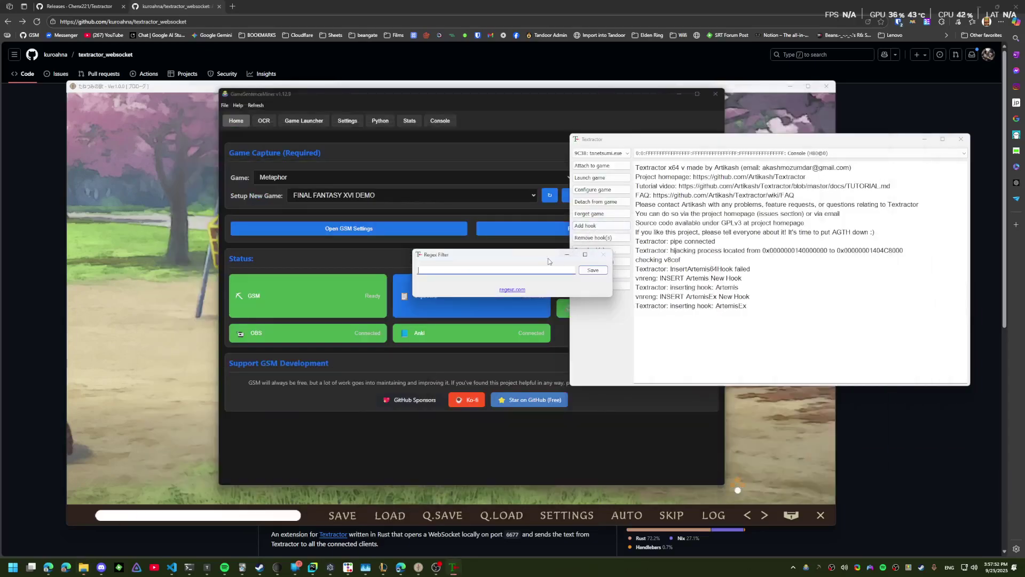
click(805, 321)
click(769, 153)
click(785, 161)
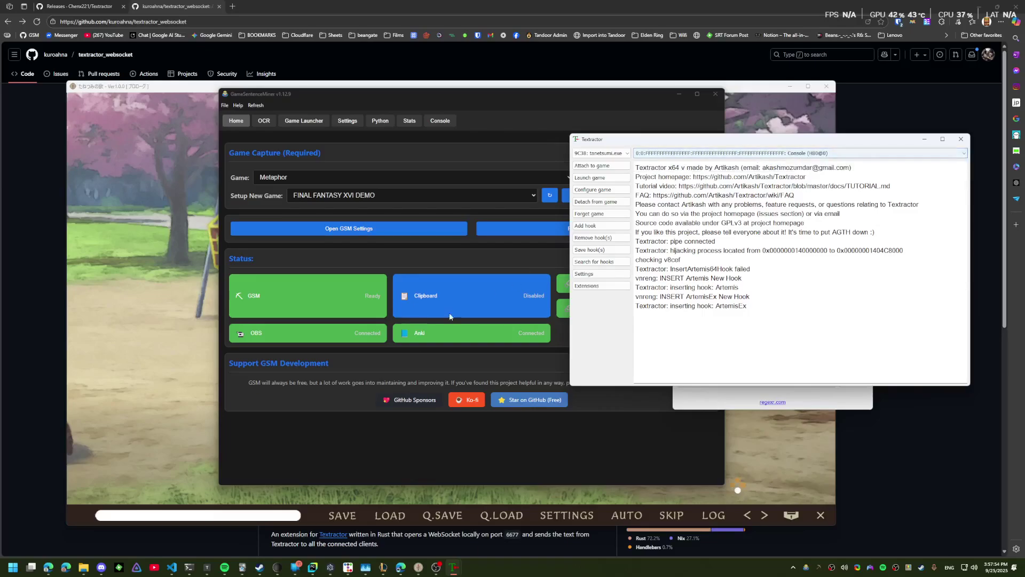
- Advance the visual novel by one line and compare the ArtemisEx thread in Textractor with the newest lines in Texthooker UI
click(125, 295)
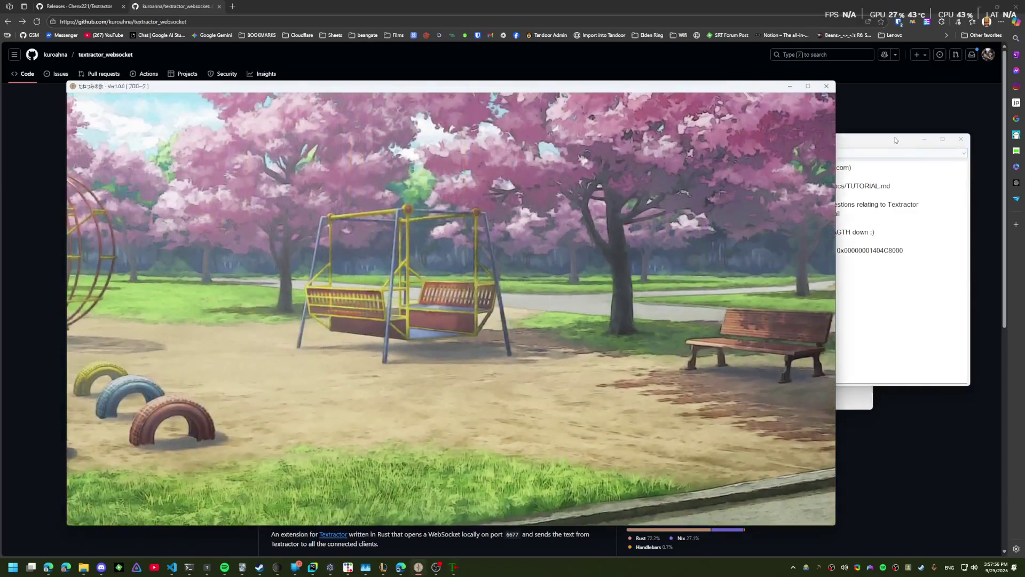
click(895, 137)
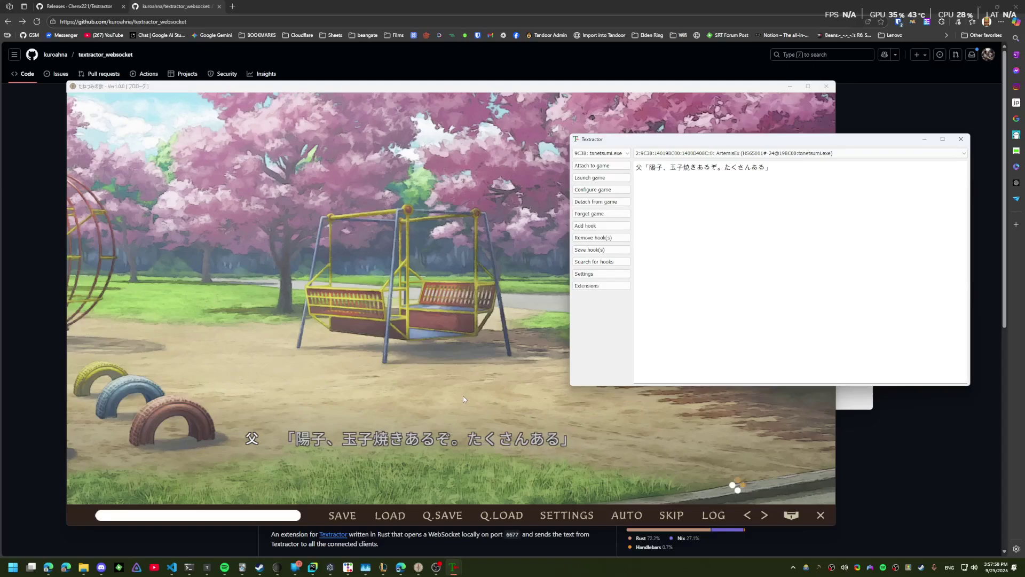
click(206, 567)
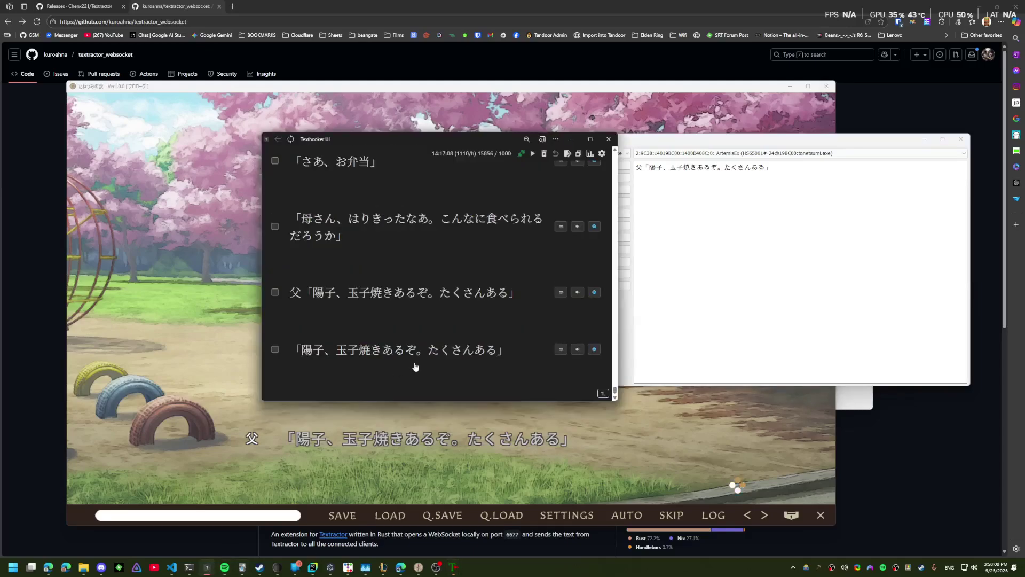
click(166, 291)
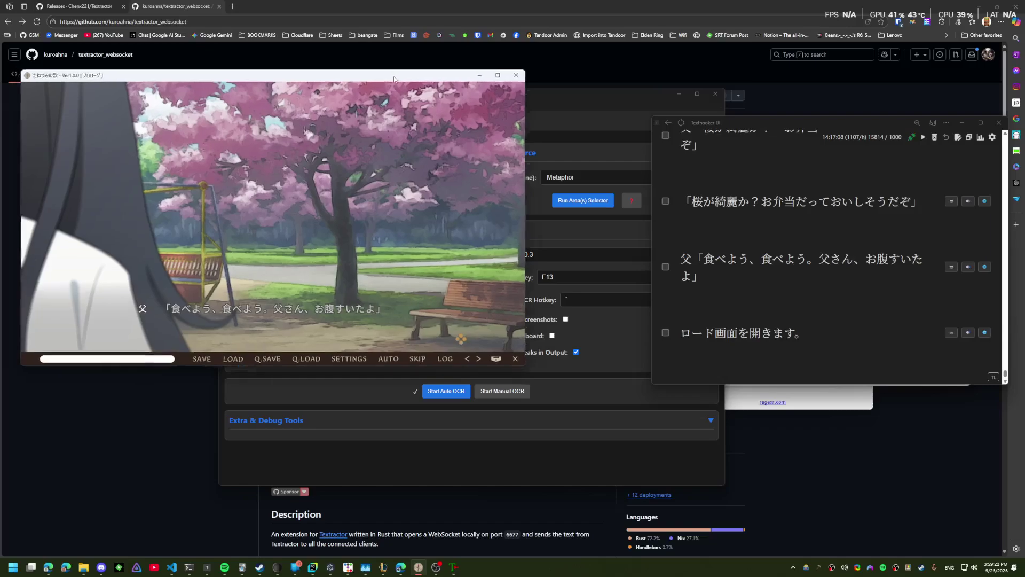
- Arrange the visual novel and Texthooker UI windows side by side and advance the dialogue to 「陽子？ 食べましょうよ」
drag(477, 94, 478, 94)
drag(772, 122, 740, 107)
click(448, 183)
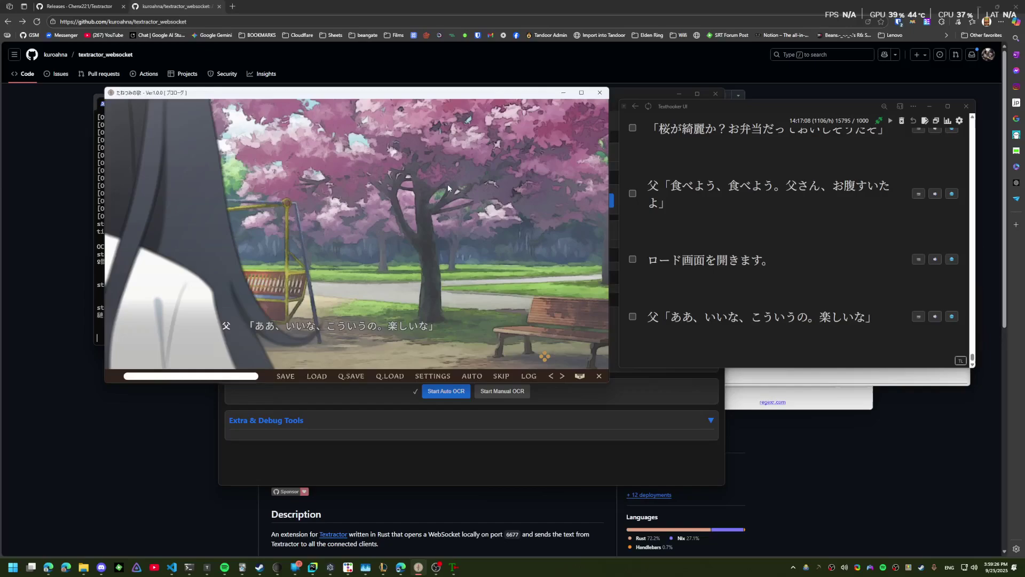
click(467, 232)
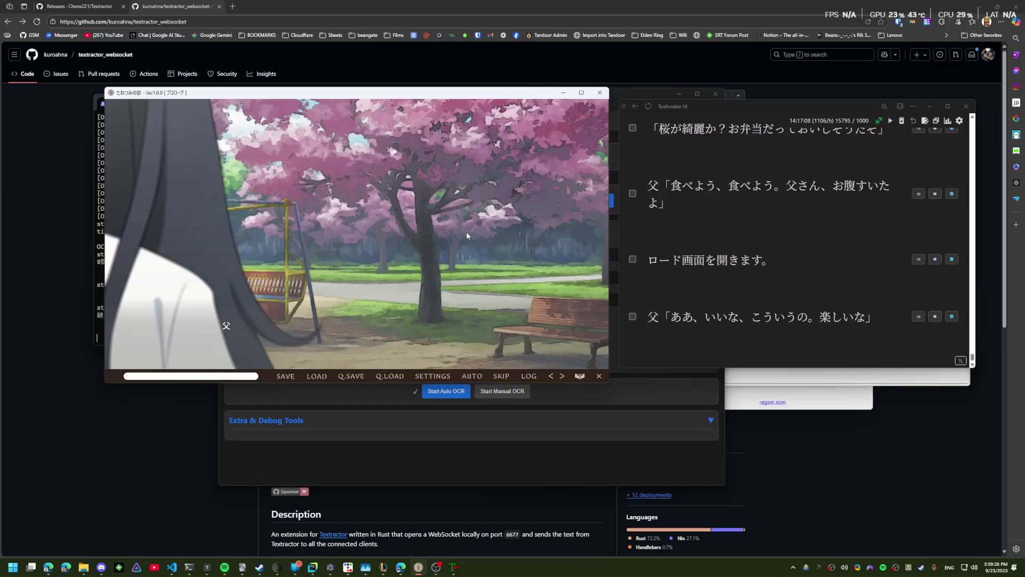
click(486, 207)
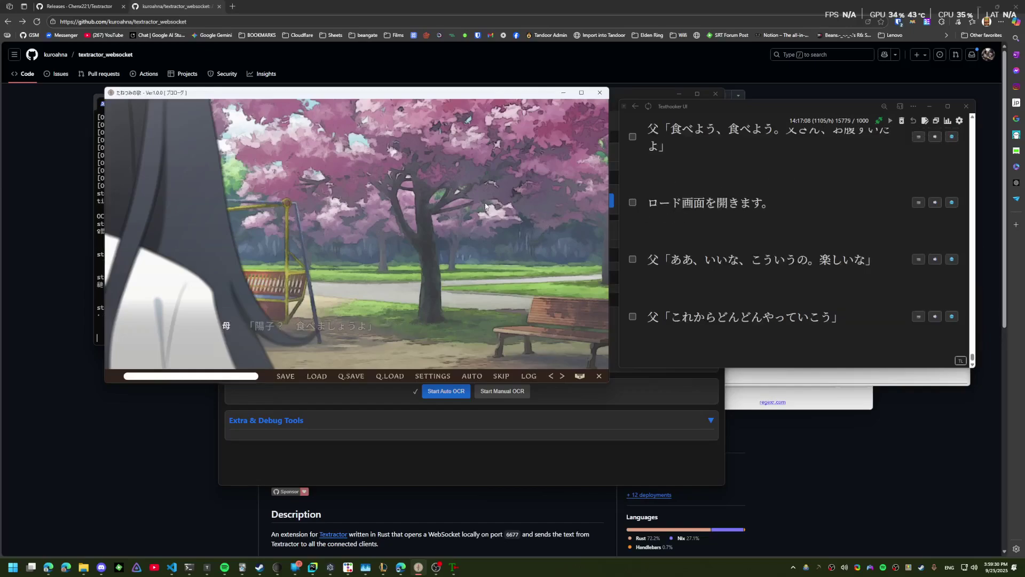
- Look up 食べましょう in the newest Texthooker UI line and add the dictionary entry 食べる as an Anki card
click(856, 322)
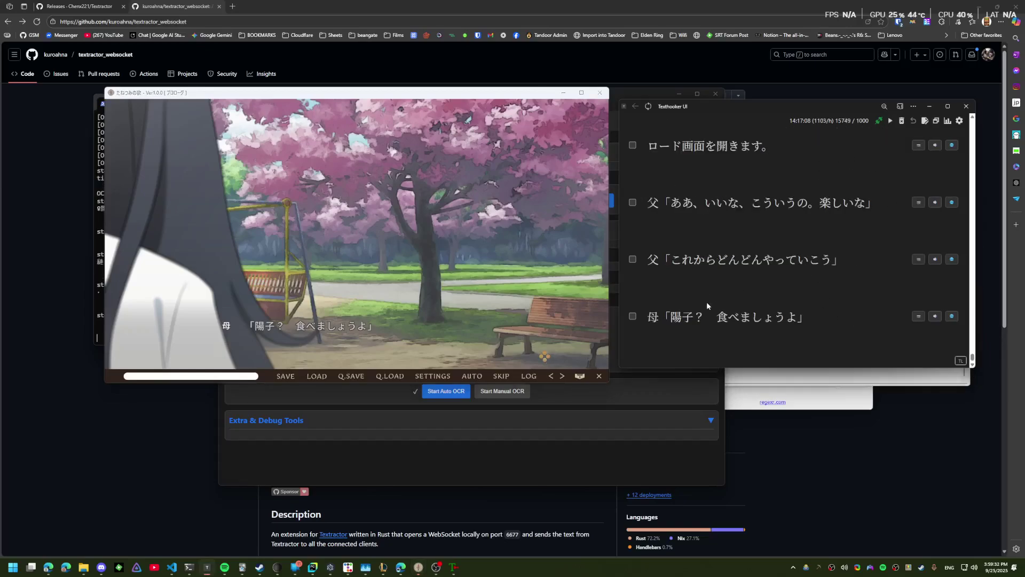
mouse_move(722, 323)
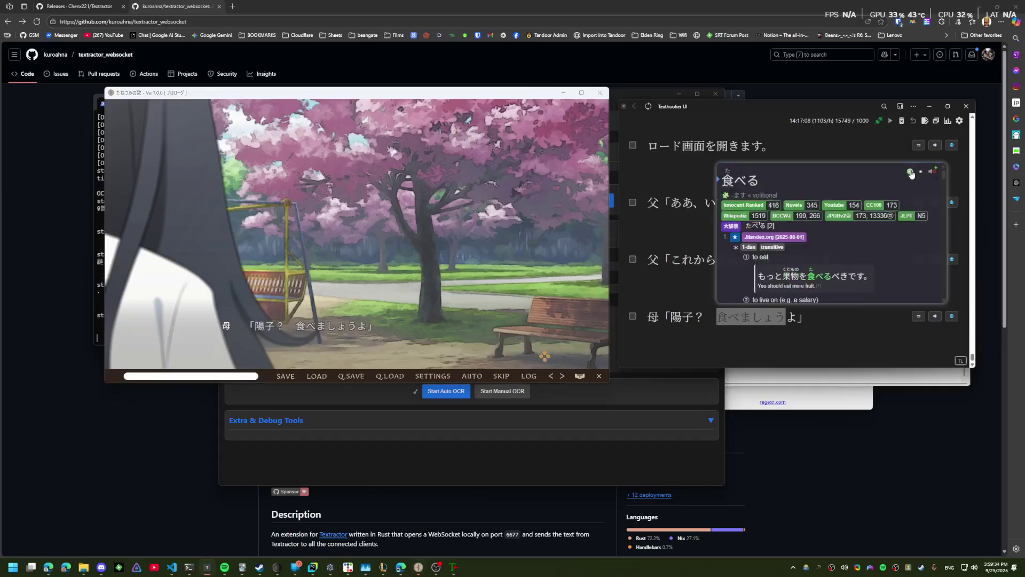
click(912, 174)
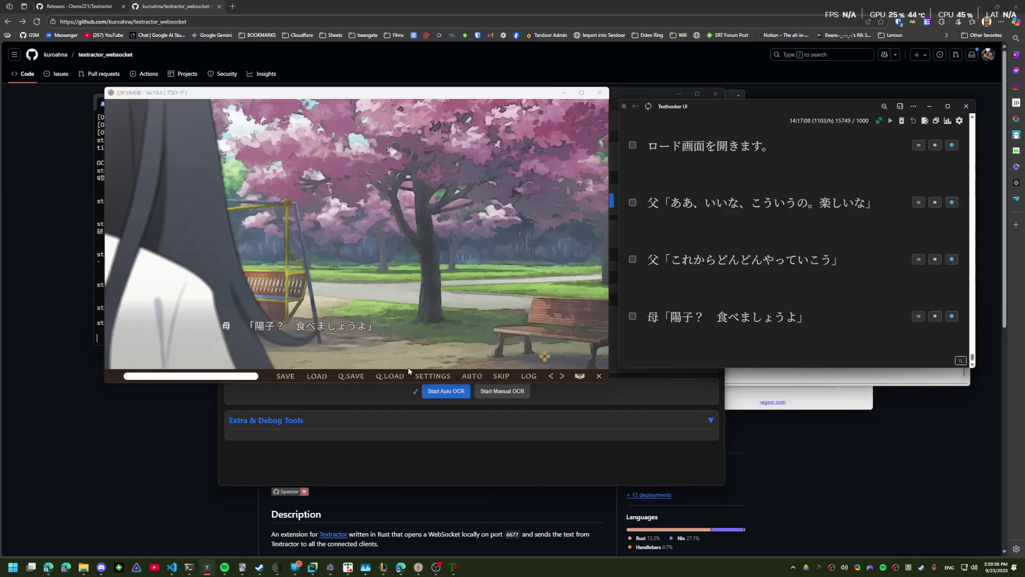
- Examine the new card's processing log in the command window and in GameSentenceMiner's console
click(97, 160)
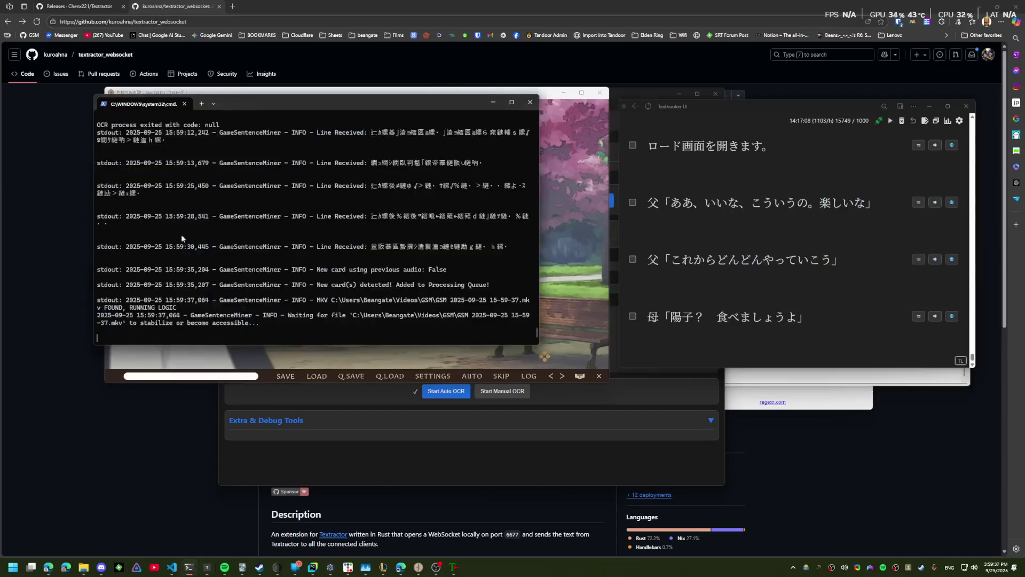
click(330, 567)
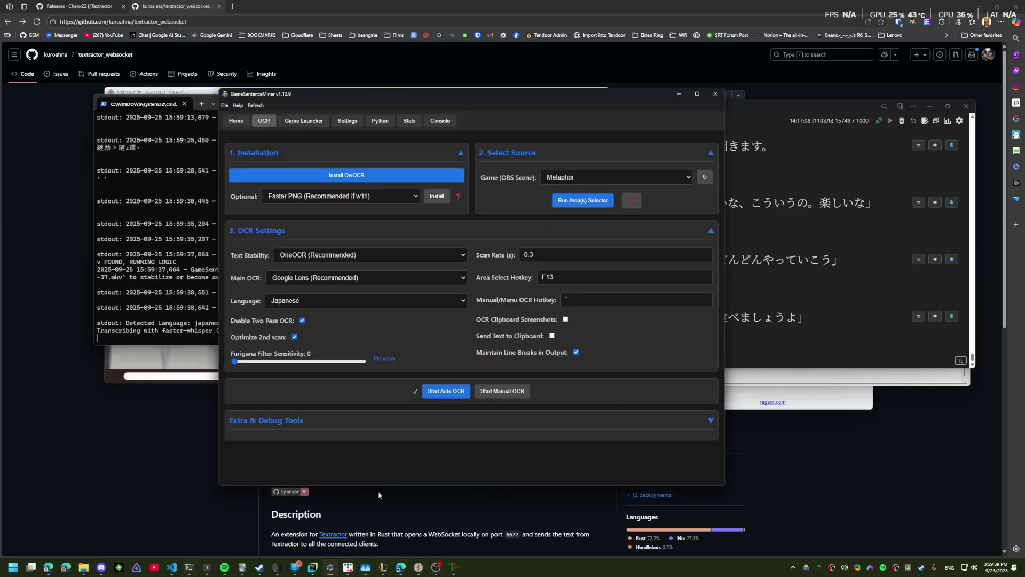
click(429, 123)
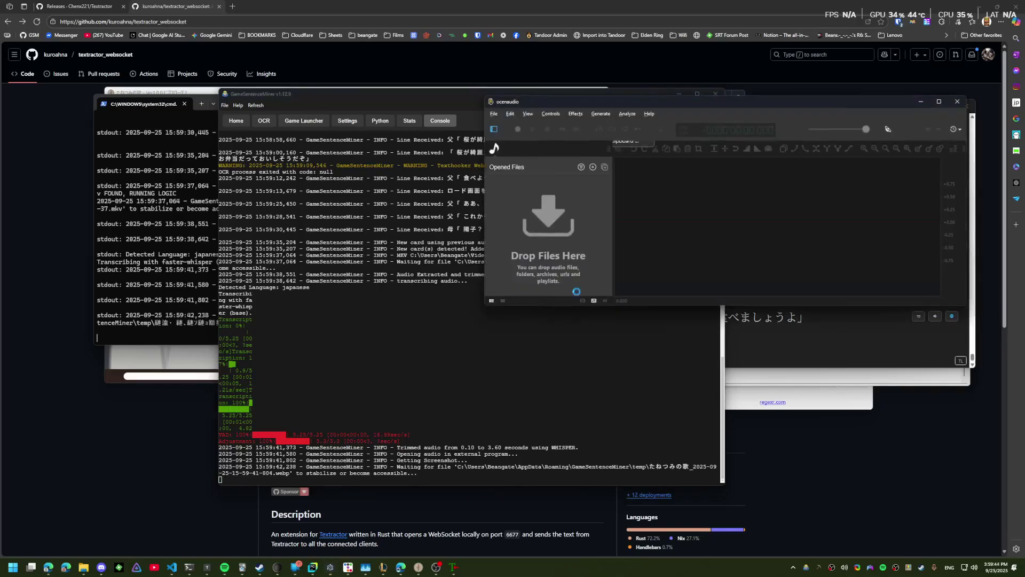
- Switch to Anki, preview the new 食べる card with its screenshot and sentence, and minimize the Anki windows
click(242, 568)
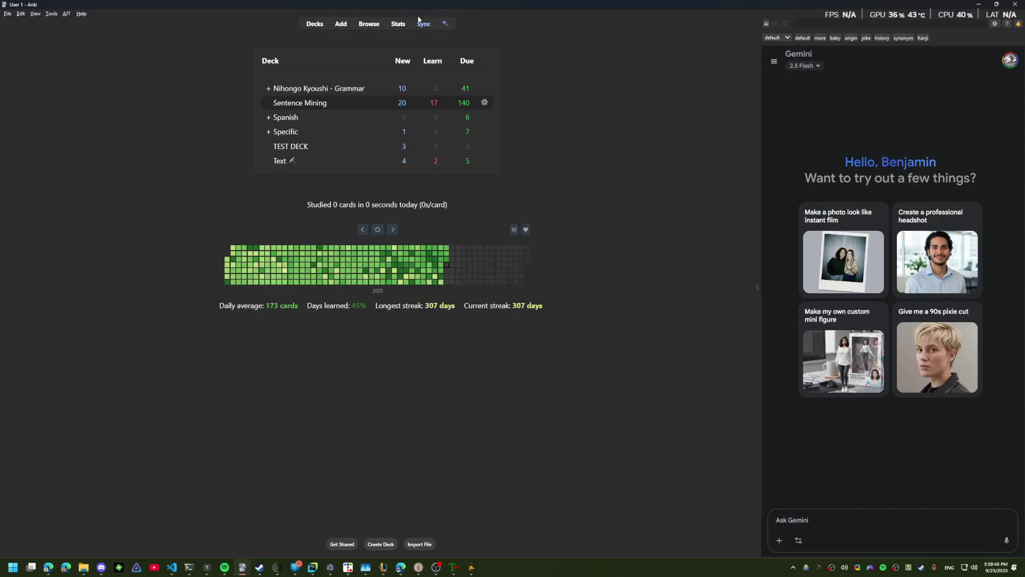
click(443, 23)
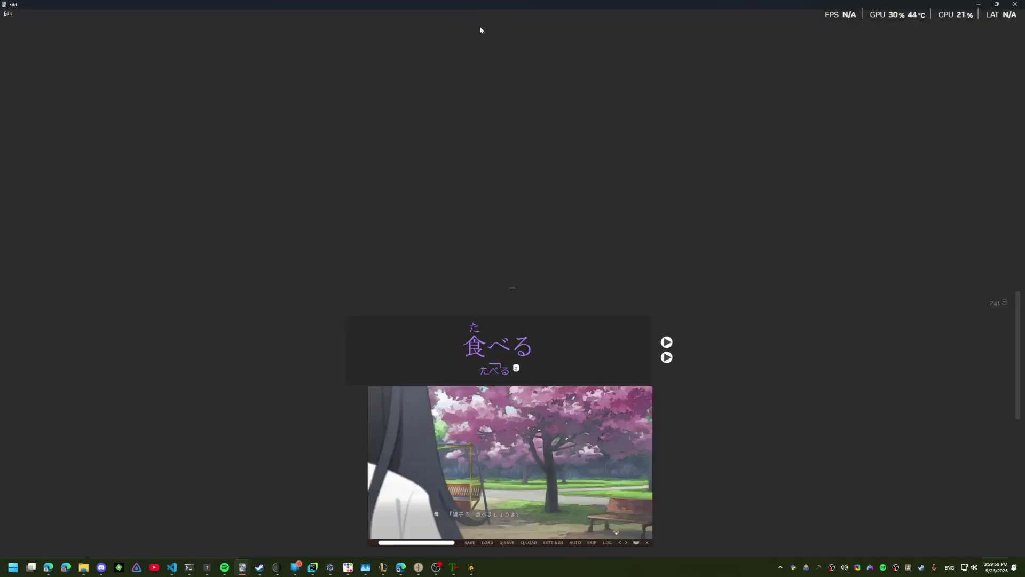
click(74, 33)
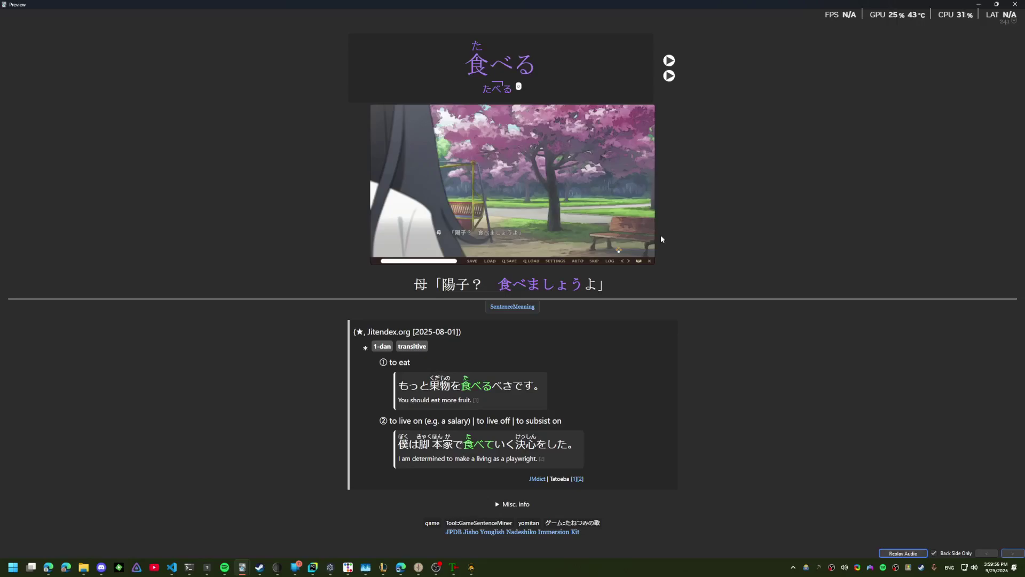
click(979, 4)
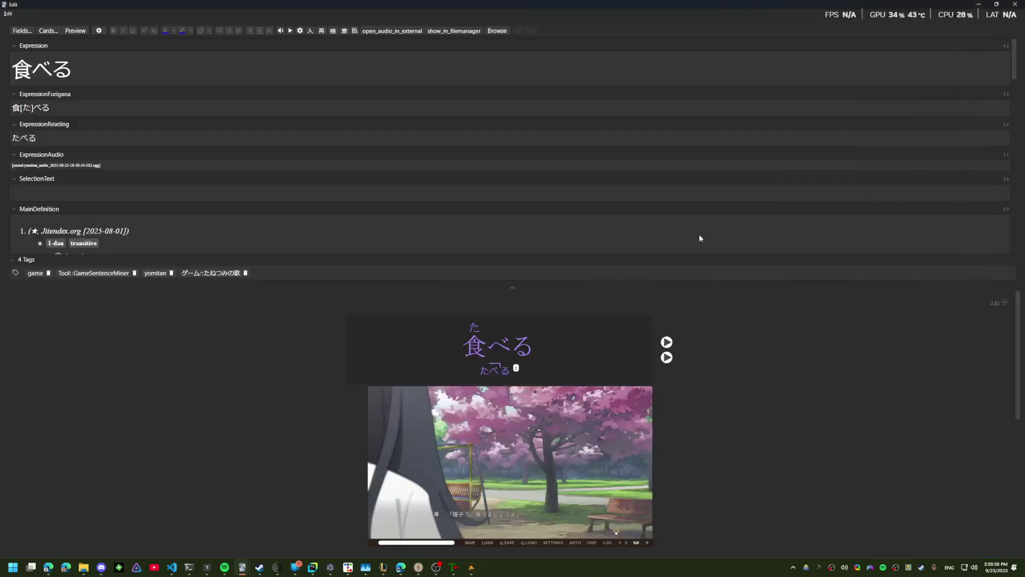
click(979, 5)
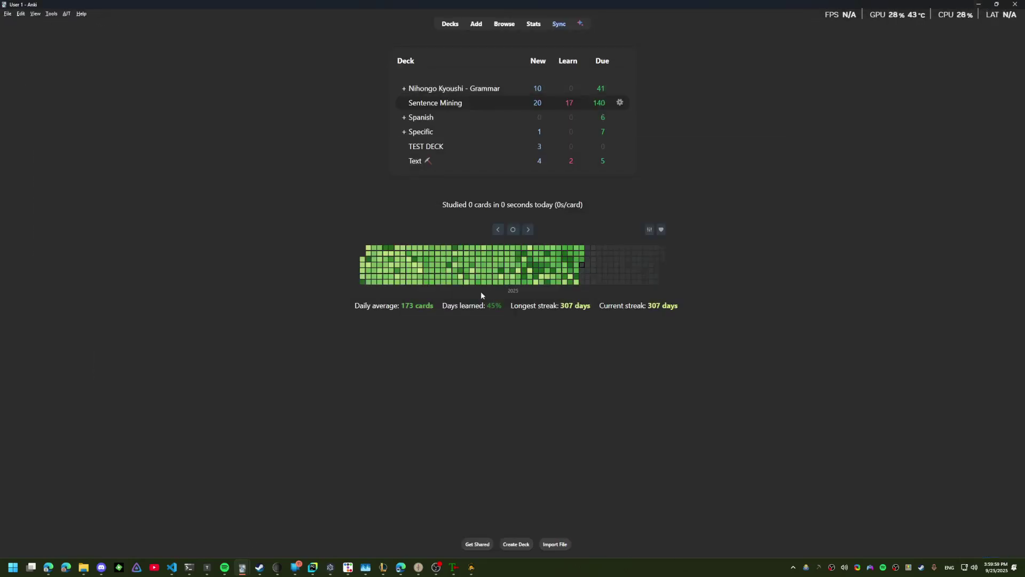
click(979, 4)
- Return to Textractor and select textractor_websocket_x64 in its extensions list
click(778, 378)
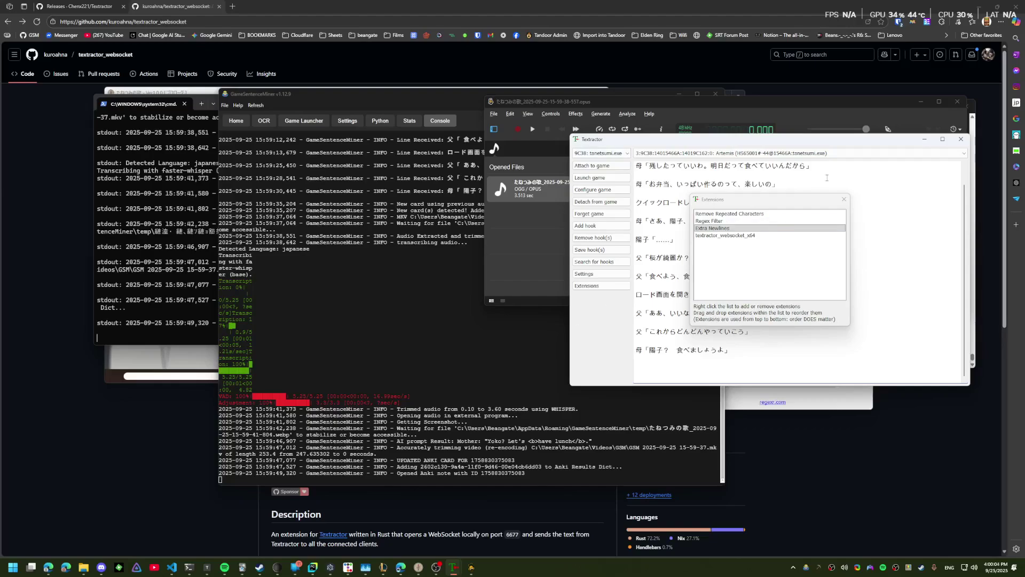
click(733, 236)
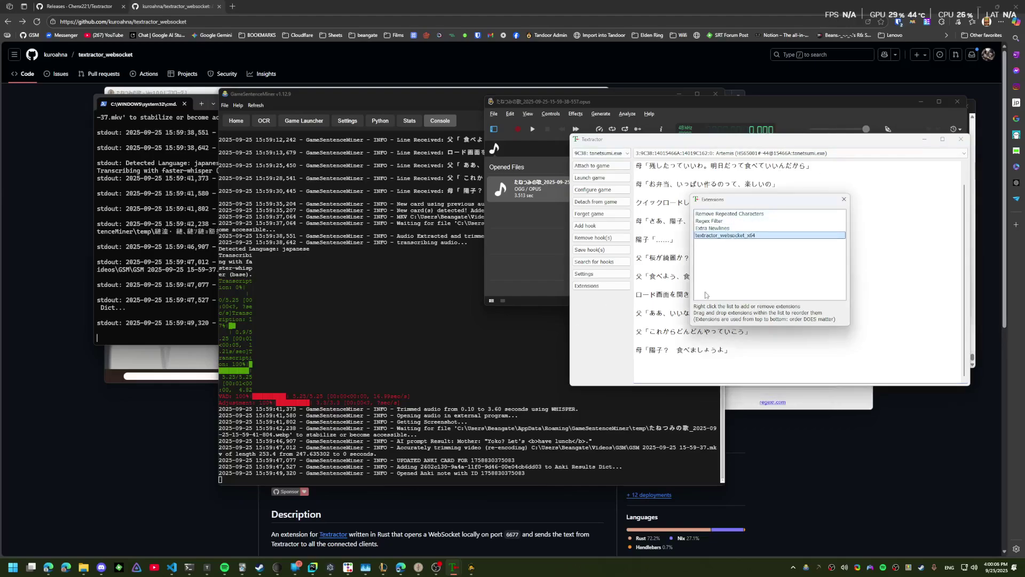